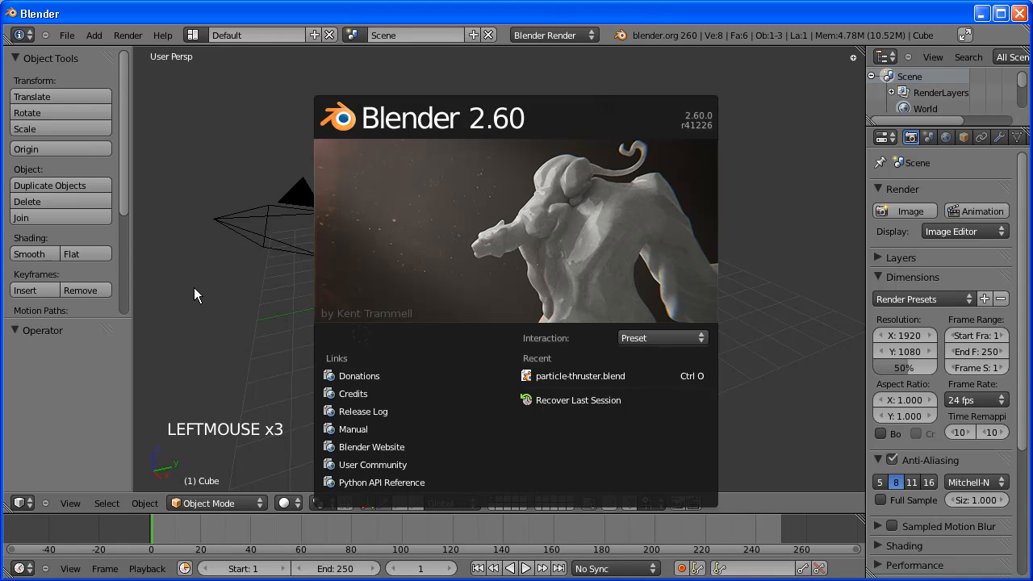
Dismiss the splash screen and delete the default cube from the scene
left_click(194, 288)
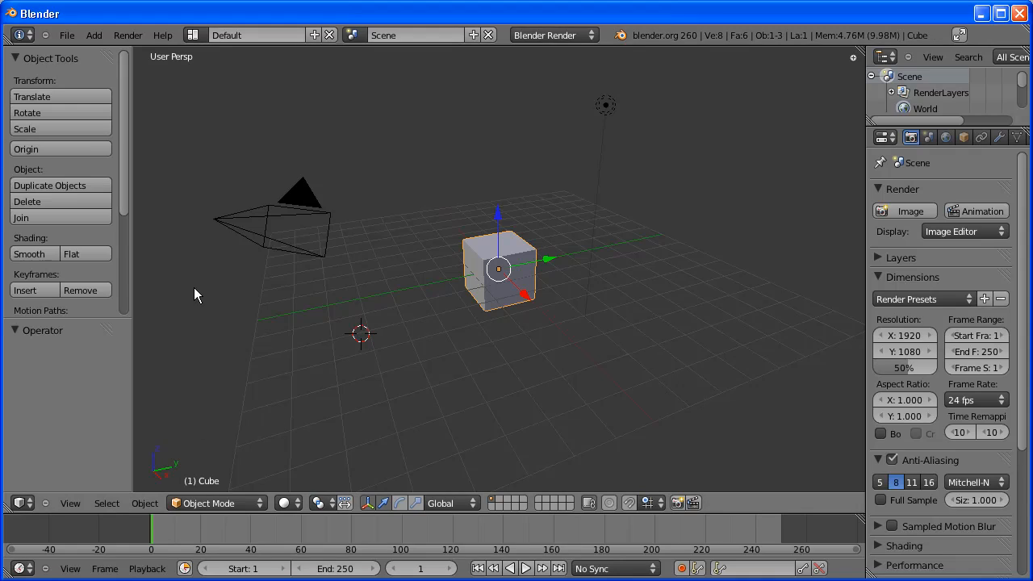
right_click(513, 256)
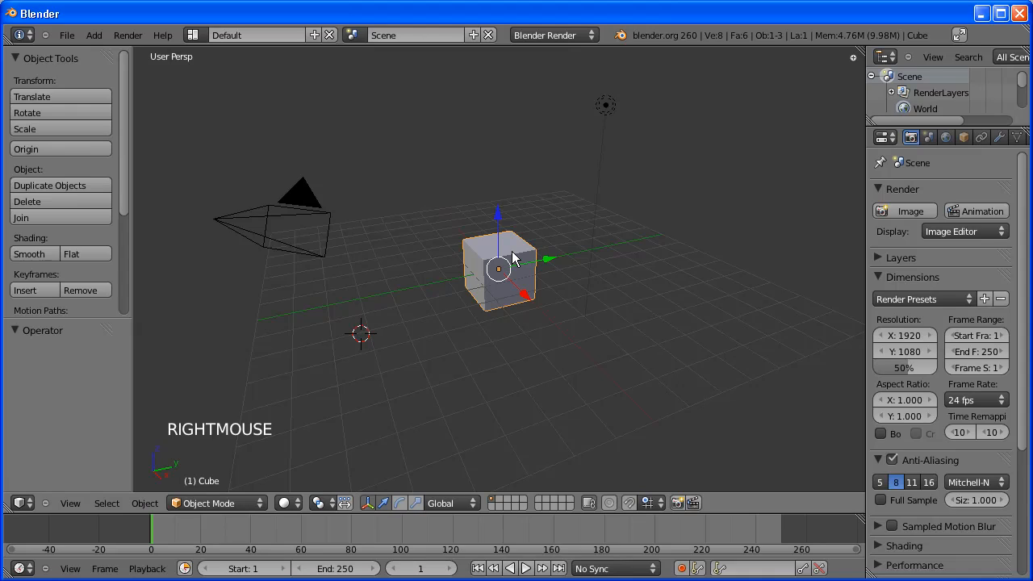
key("Delete")
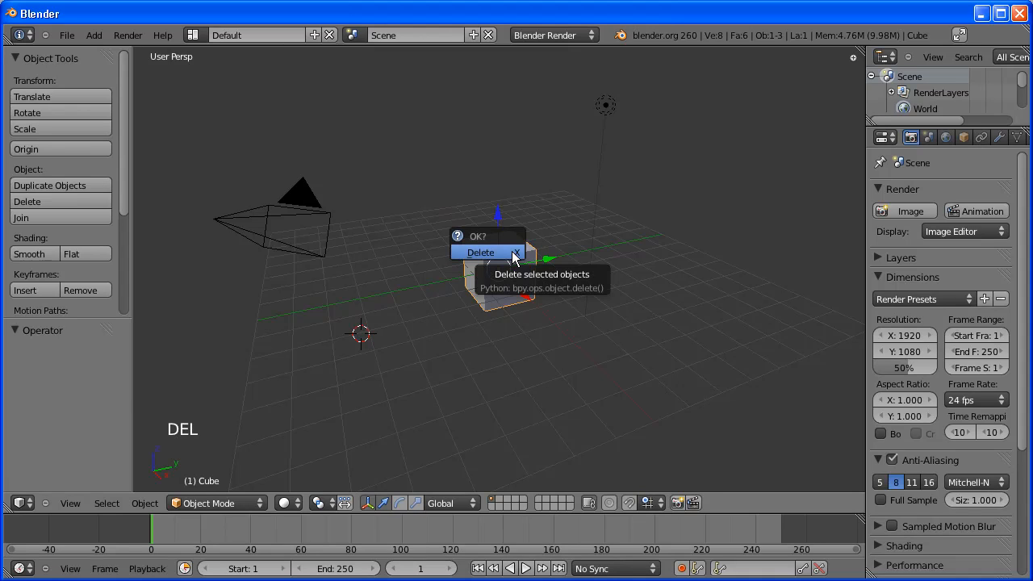
left_click(513, 255)
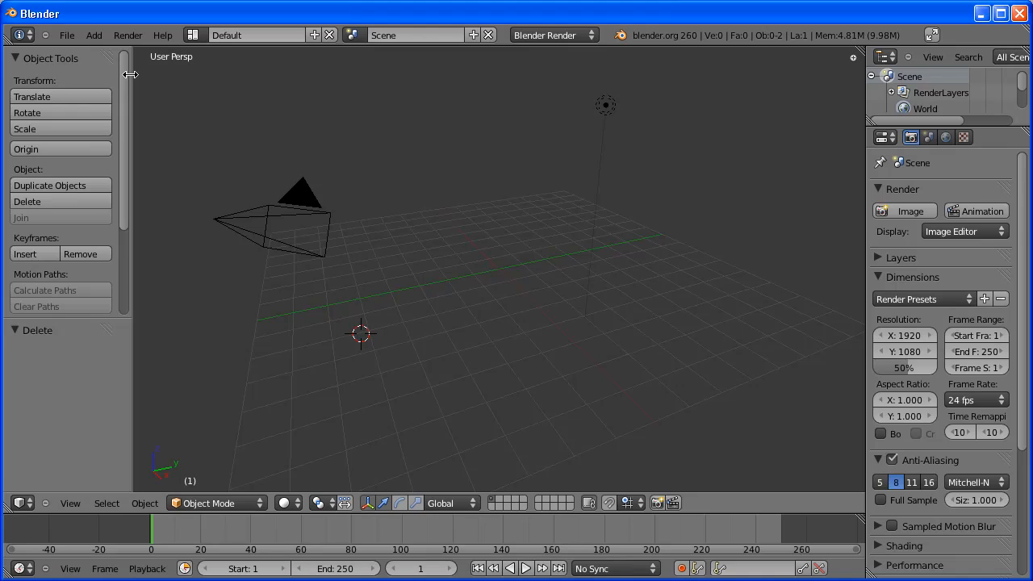
Enable the Add Mesh: ANT Landscape add-on in the user preferences and close the preferences window
left_click(92, 35)
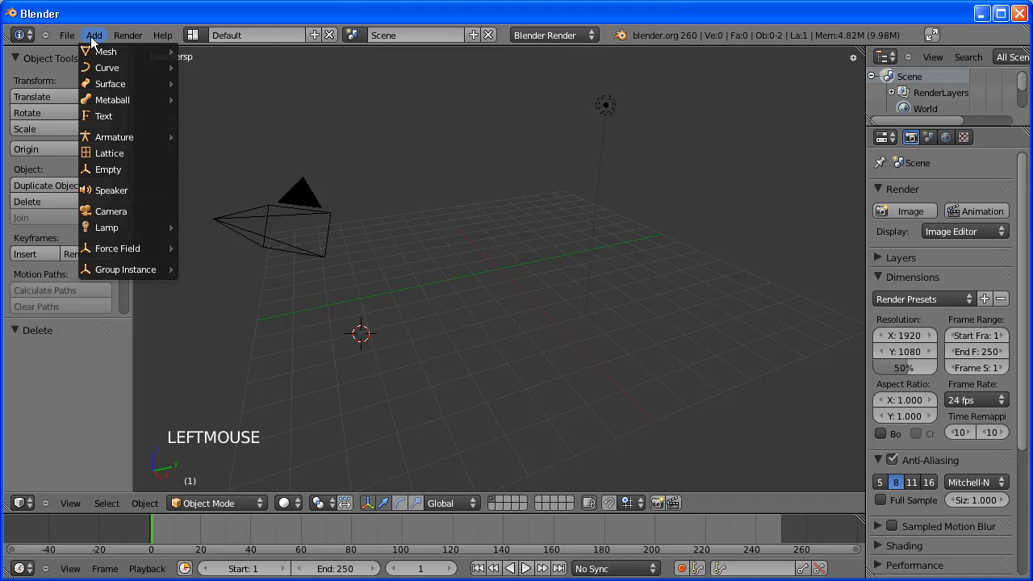
mouse_move(100, 54)
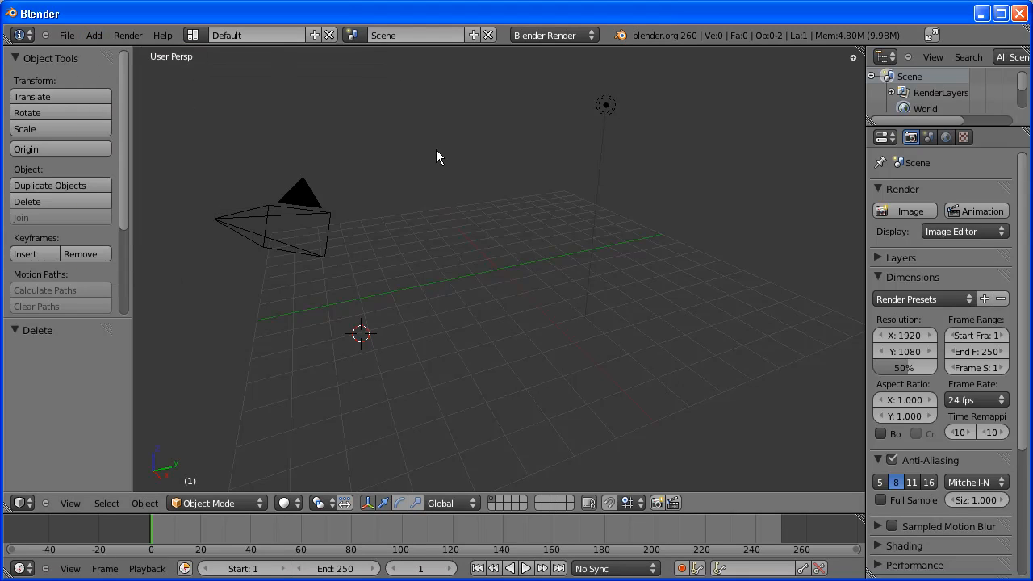
left_click(66, 36)
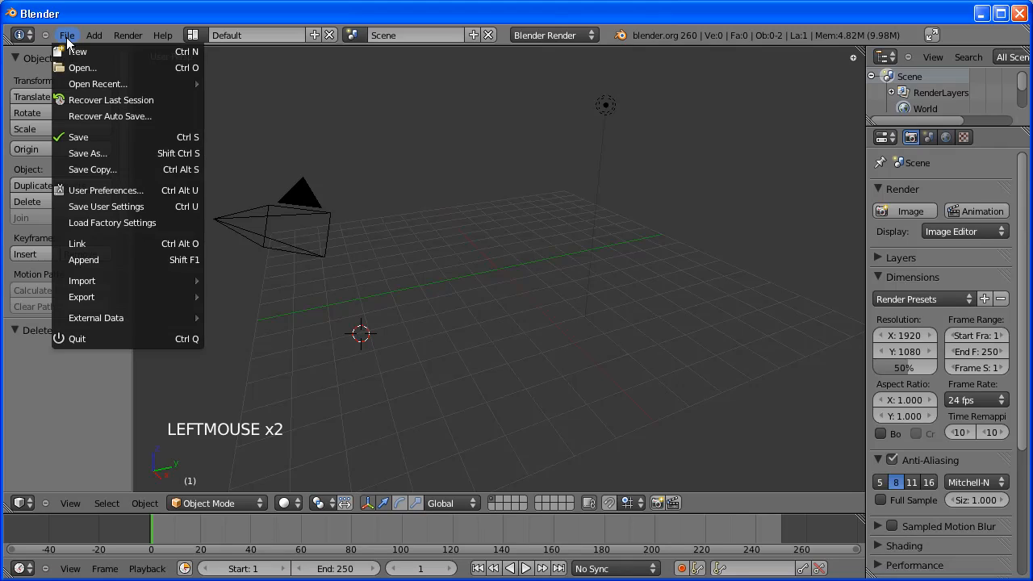
left_click(116, 191)
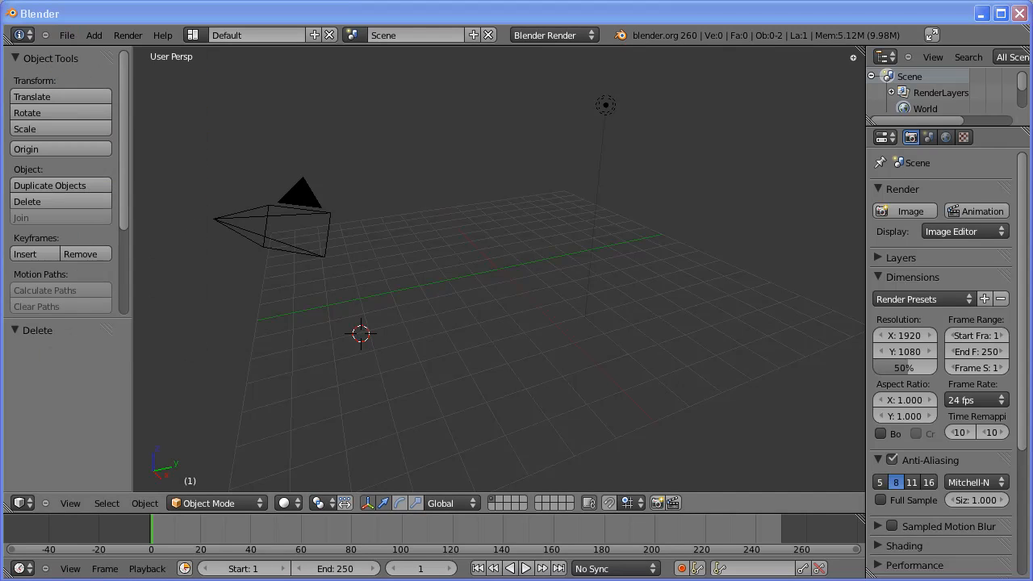
left_click_drag(1032, 108, 320, 78)
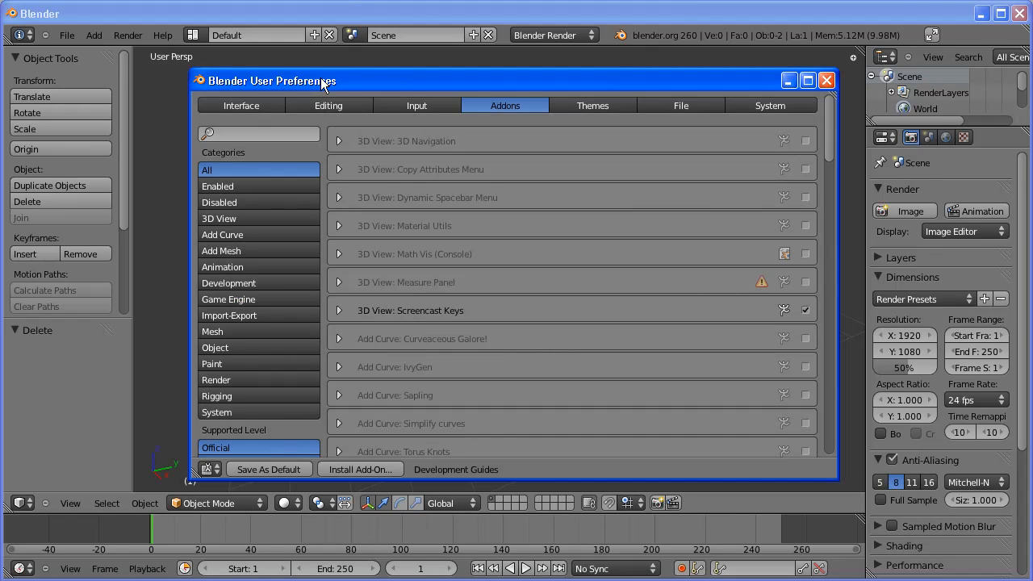
left_click(437, 103)
left_click(490, 103)
left_click(244, 252)
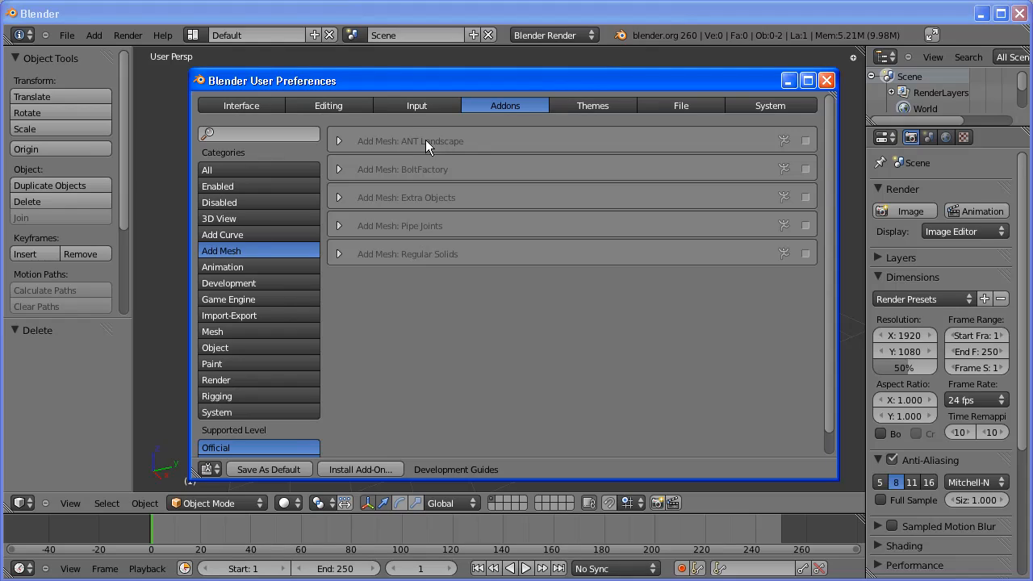
left_click(805, 141)
left_click(826, 82)
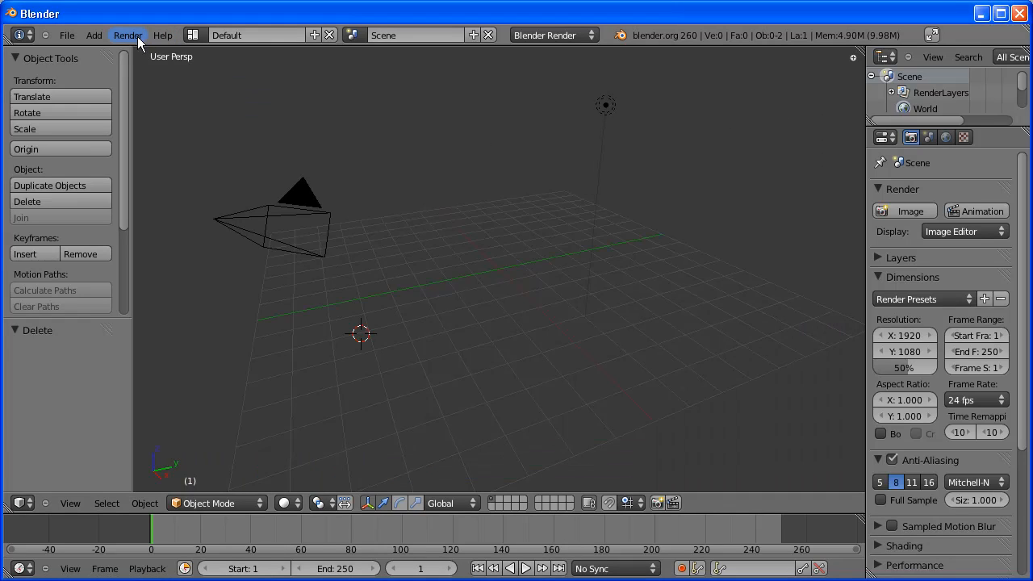
Snap the 3D cursor to the center of the scene
left_click(95, 35)
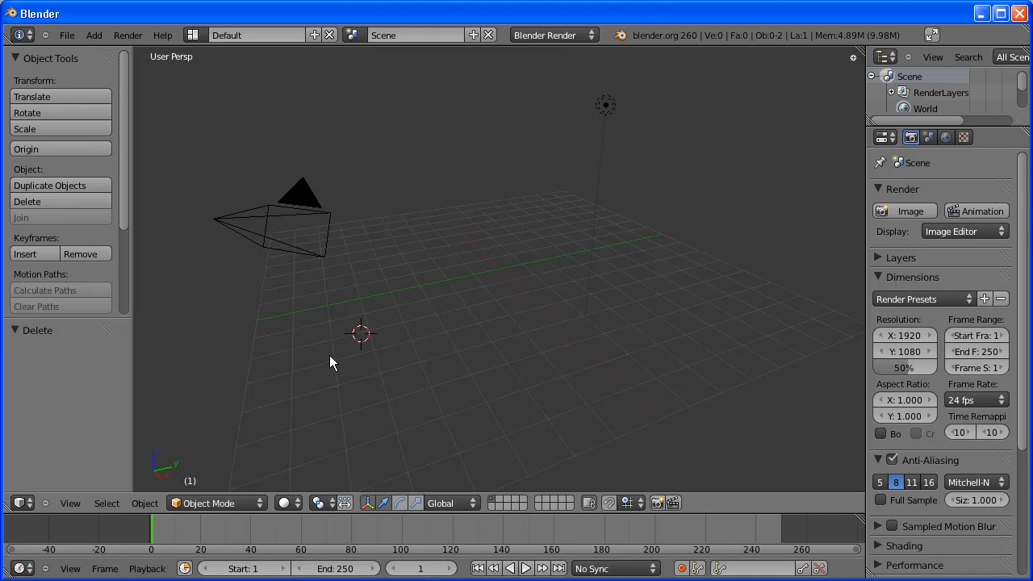
middle_click_drag(444, 366, 489, 292)
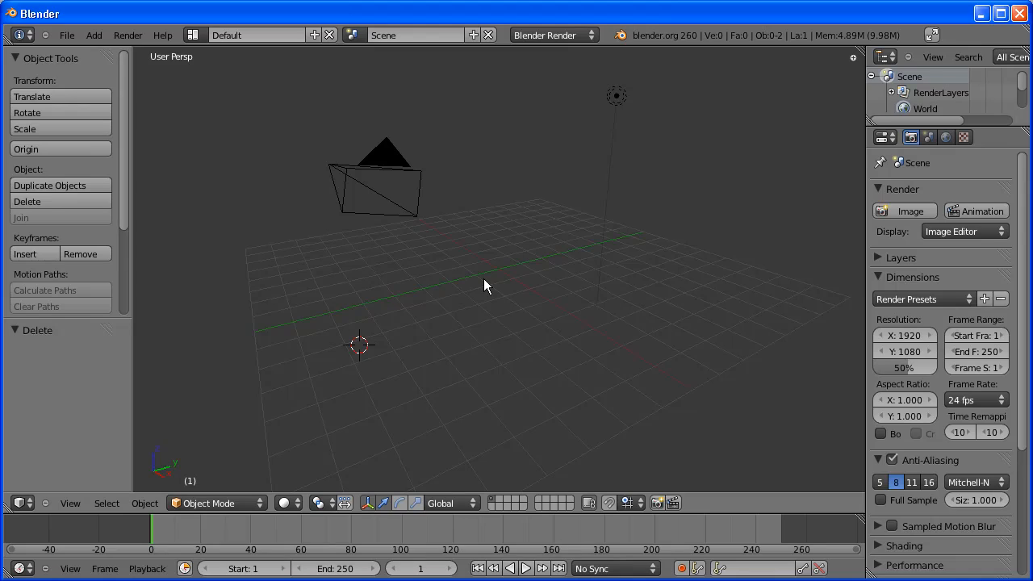
key("shift+s")
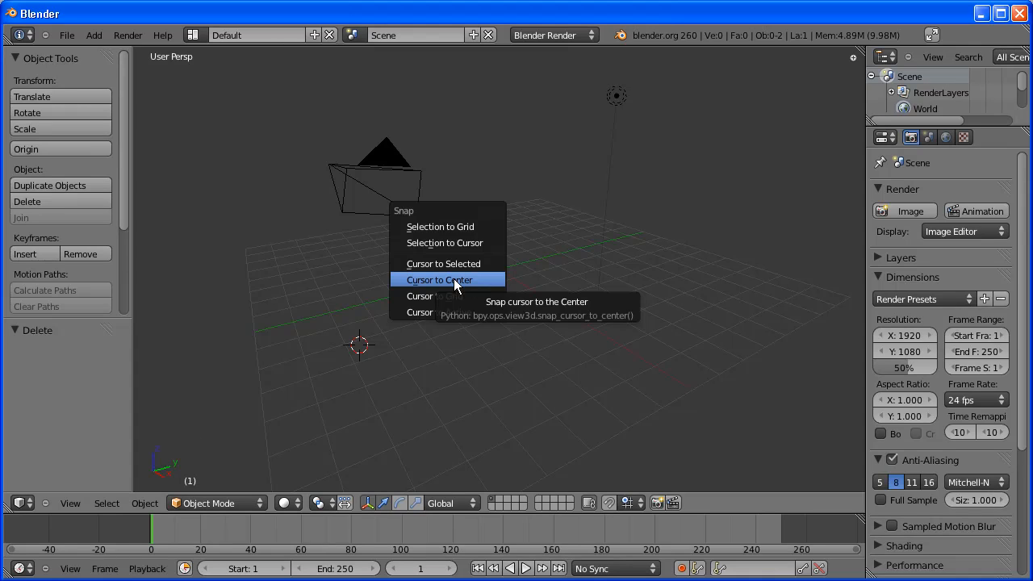
left_click(453, 280)
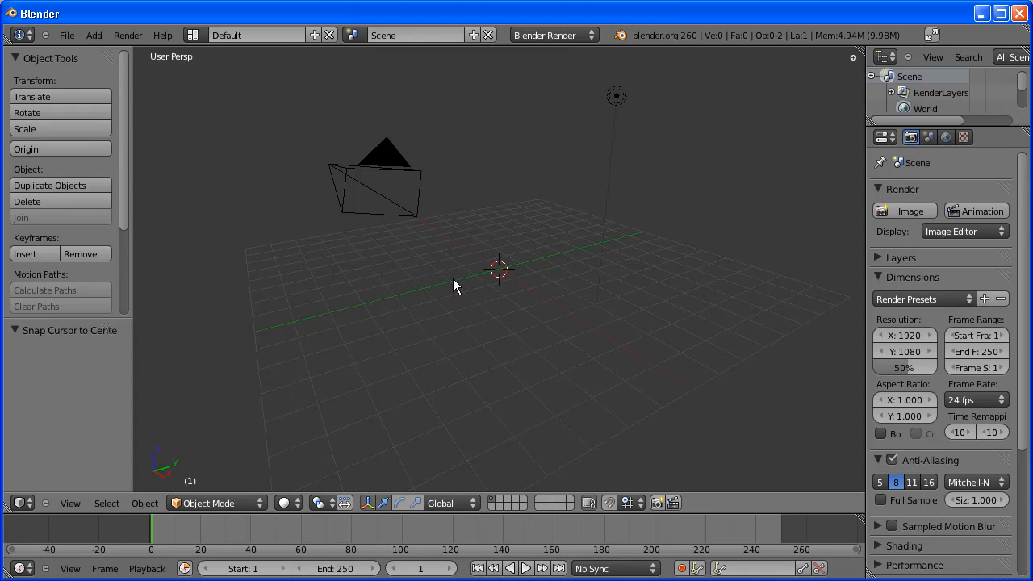
Add a Landscape mesh at the 3D cursor
left_click(94, 35)
mouse_move(96, 51)
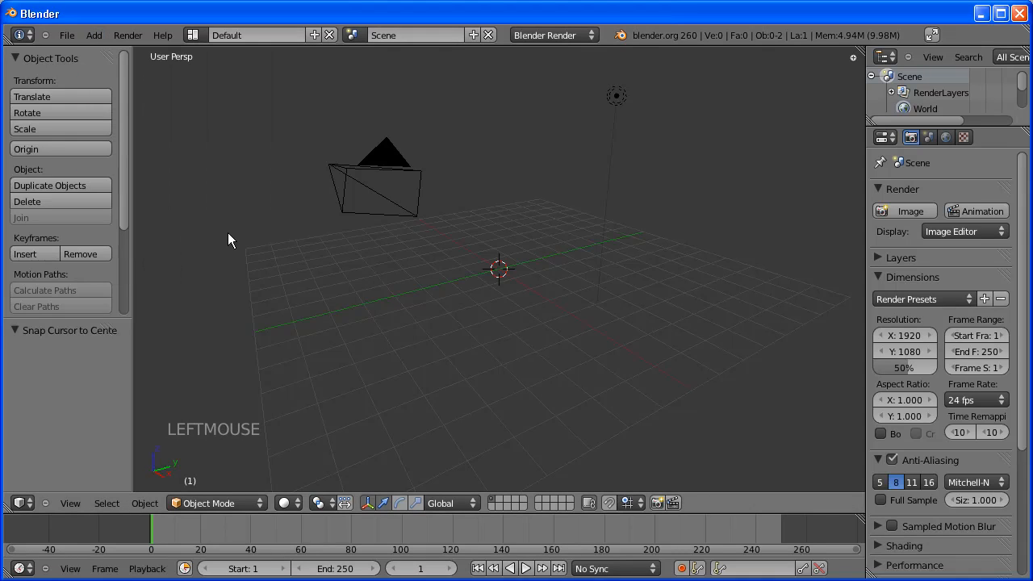
left_click(94, 35)
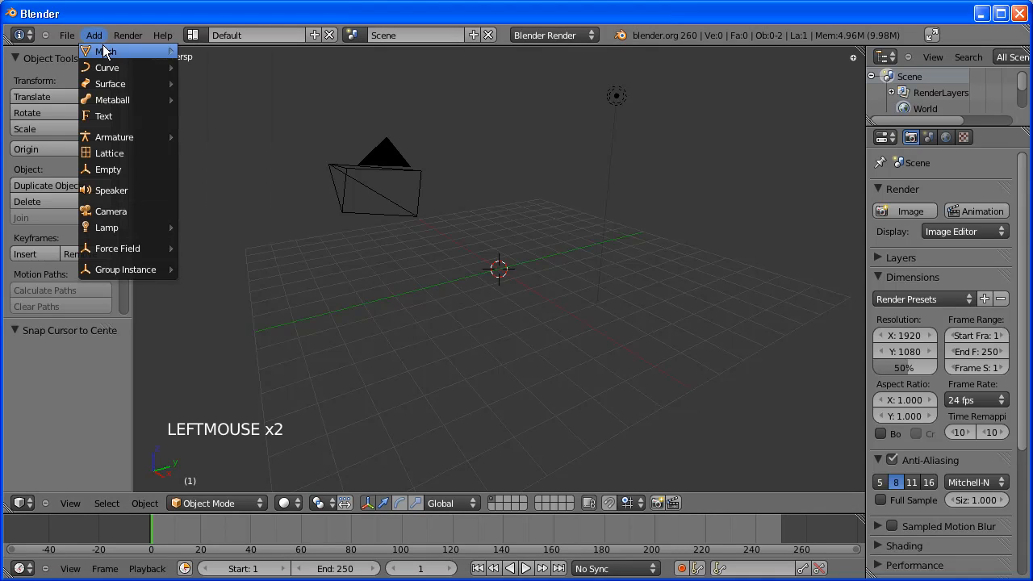
mouse_move(107, 52)
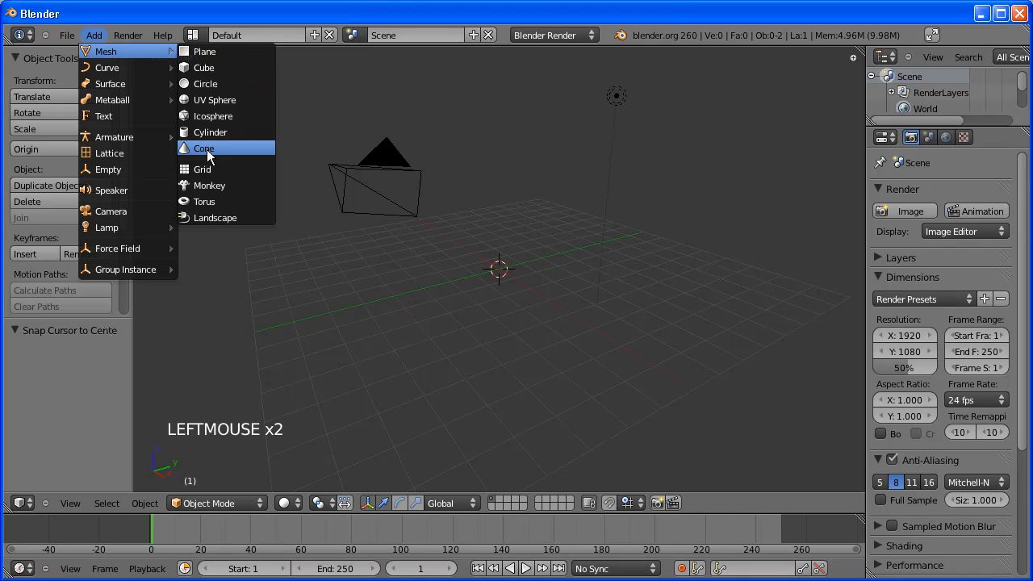
left_click(213, 218)
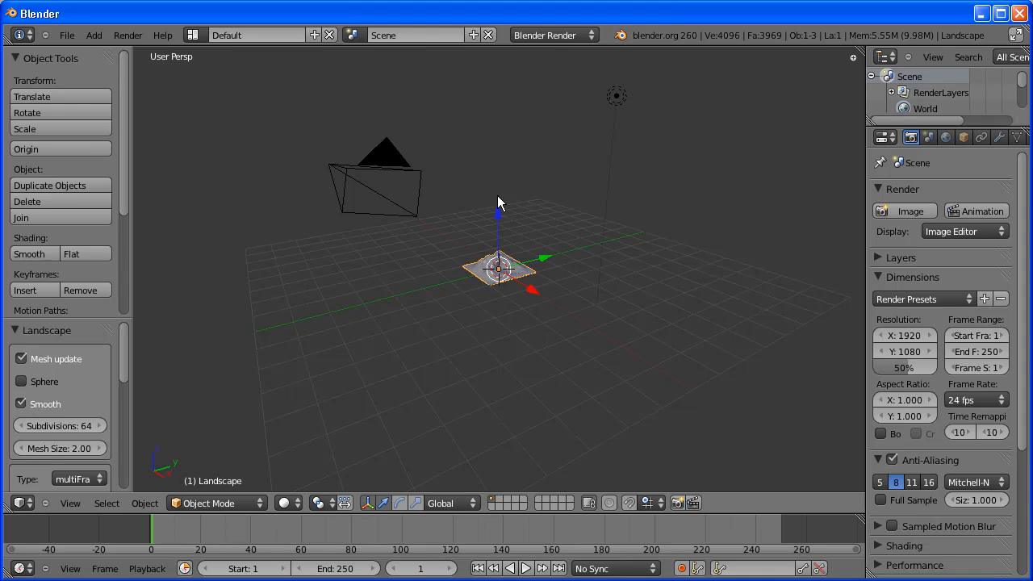
Widen the tool settings area and set the landscape's Height to 0.59
scroll(578, 304, "up", 7)
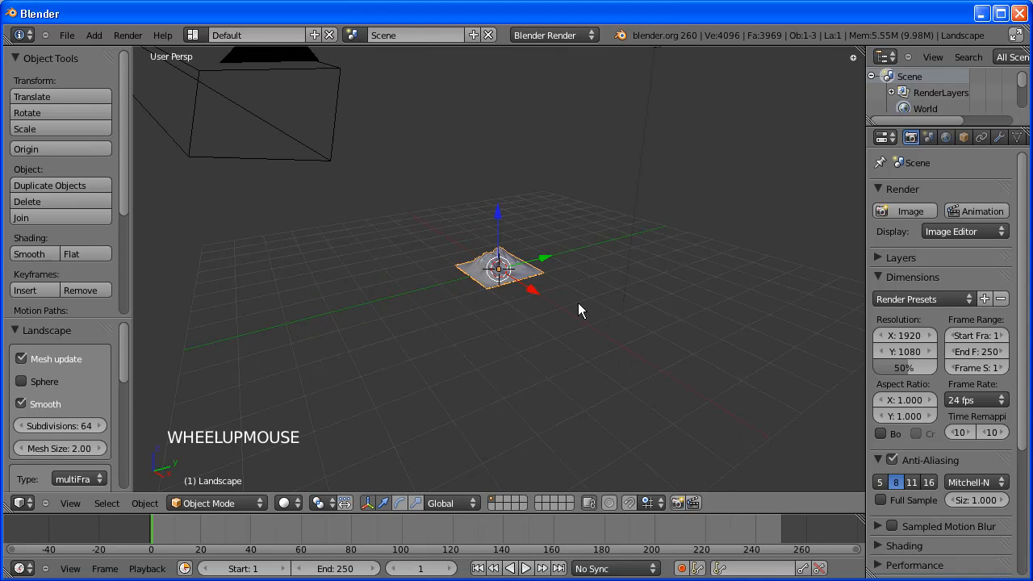
scroll(577, 304, "up", 5)
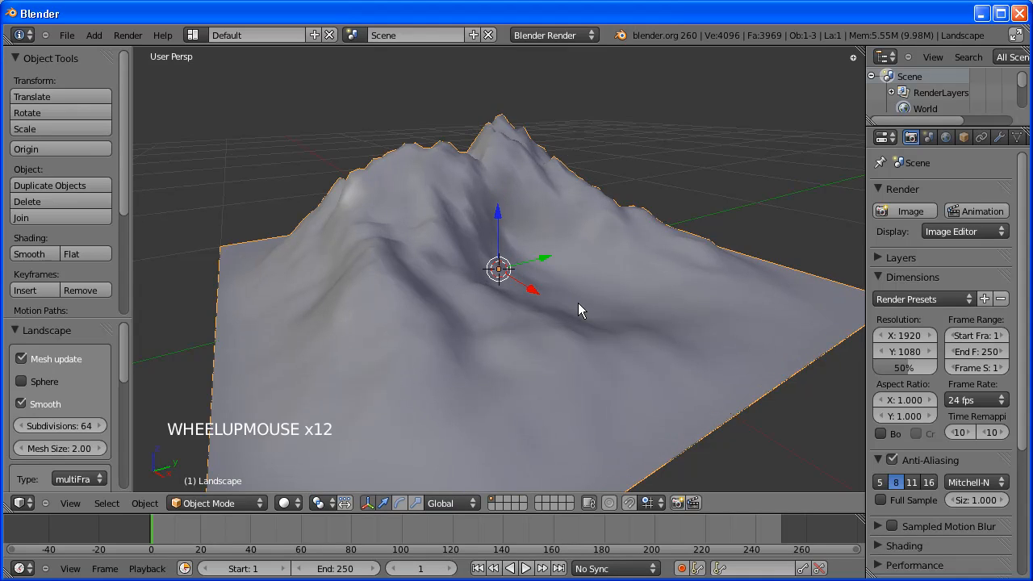
scroll(577, 303, "down", 8)
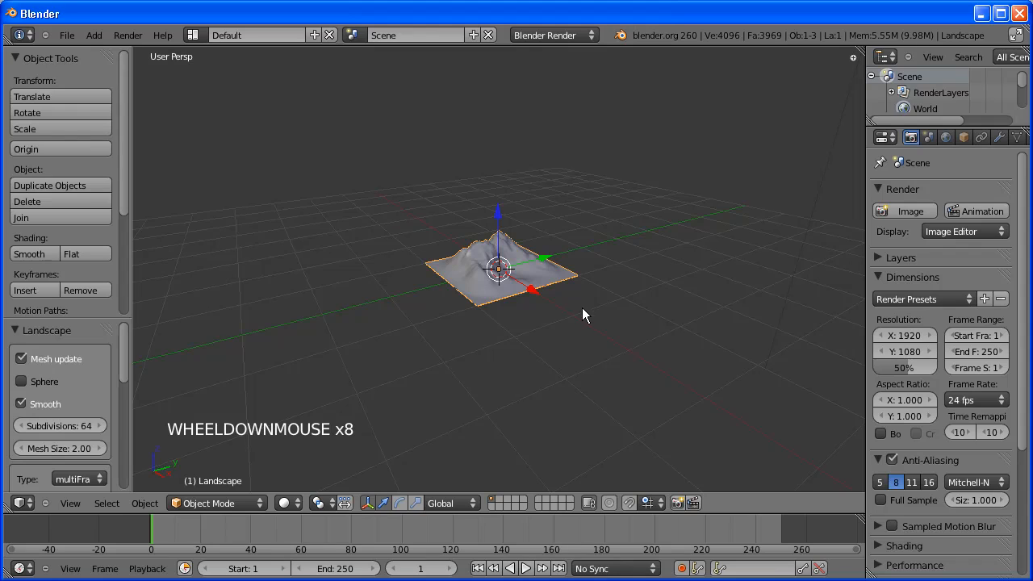
left_click_drag(127, 293, 257, 440)
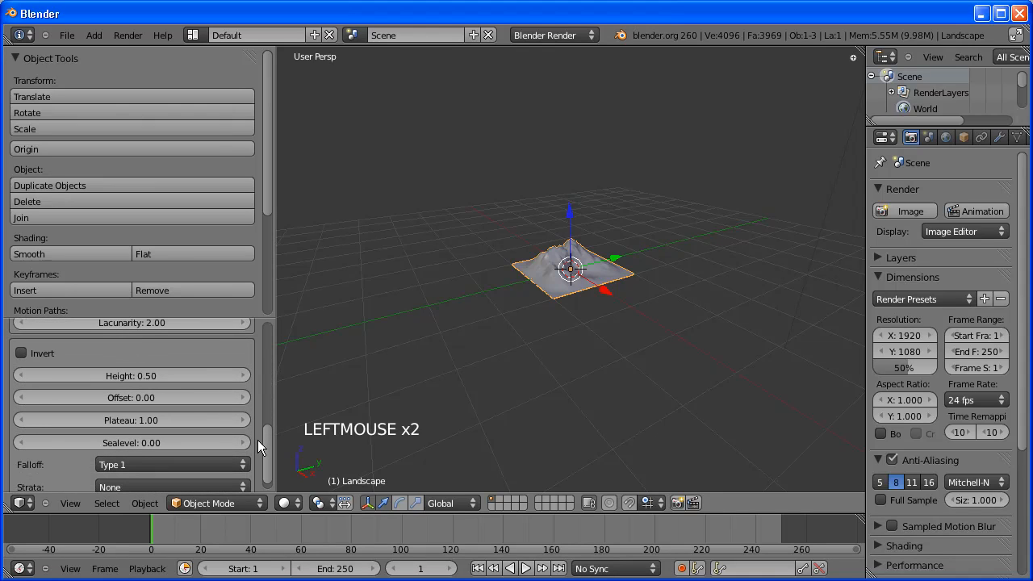
left_click(242, 376)
left_click(242, 376)
left_click(242, 376)
left_click(242, 376)
left_click(242, 376)
left_click(242, 376)
left_click(242, 376)
left_click(242, 376)
left_click(242, 376)
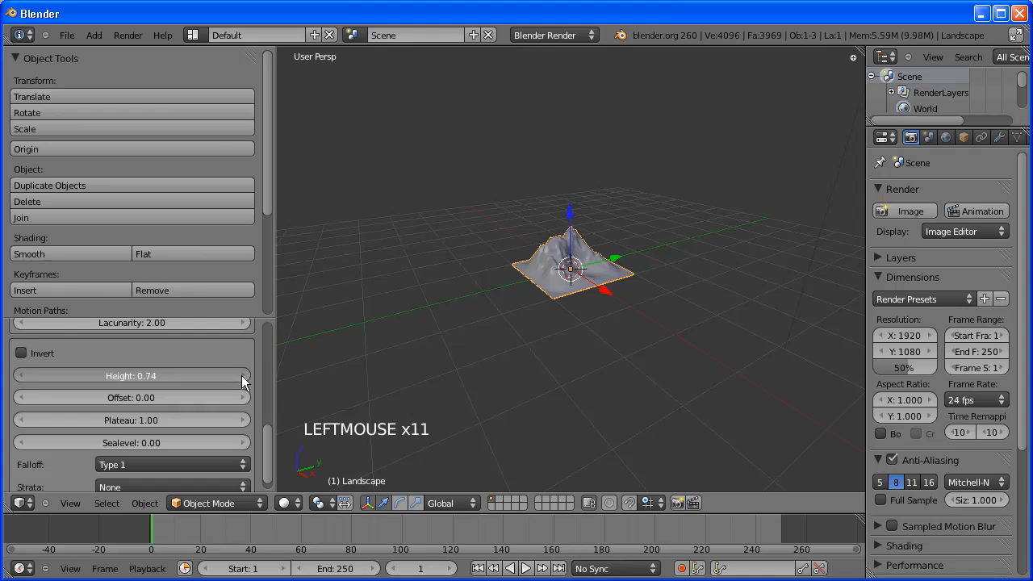
left_click(20, 376)
left_click(20, 376)
left_click(20, 376)
left_click(20, 376)
left_click(21, 376)
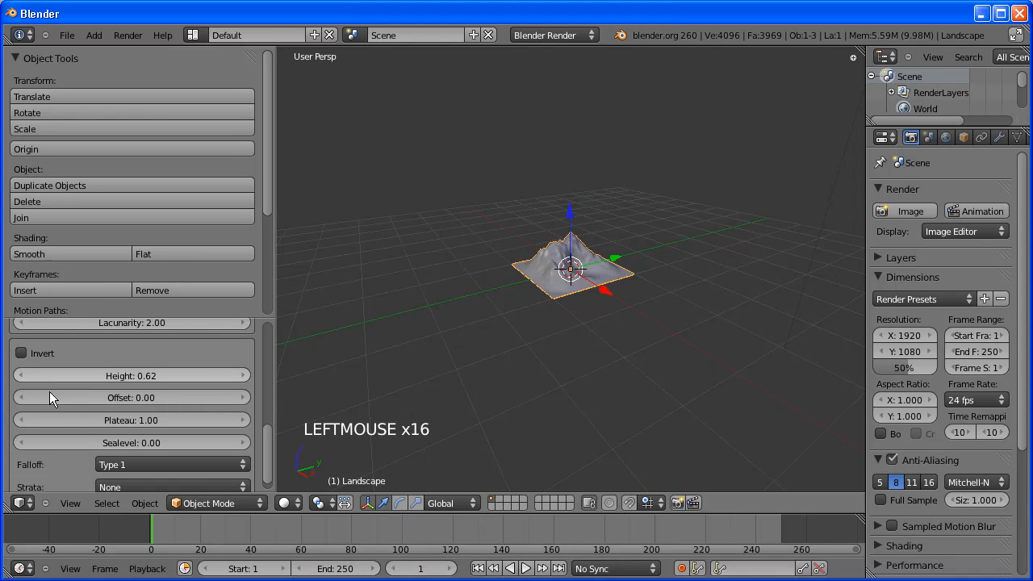
left_click(20, 376)
Set the landscape's Plateau to 1.21 and narrow the tool settings area again
left_click(245, 419)
left_click(244, 420)
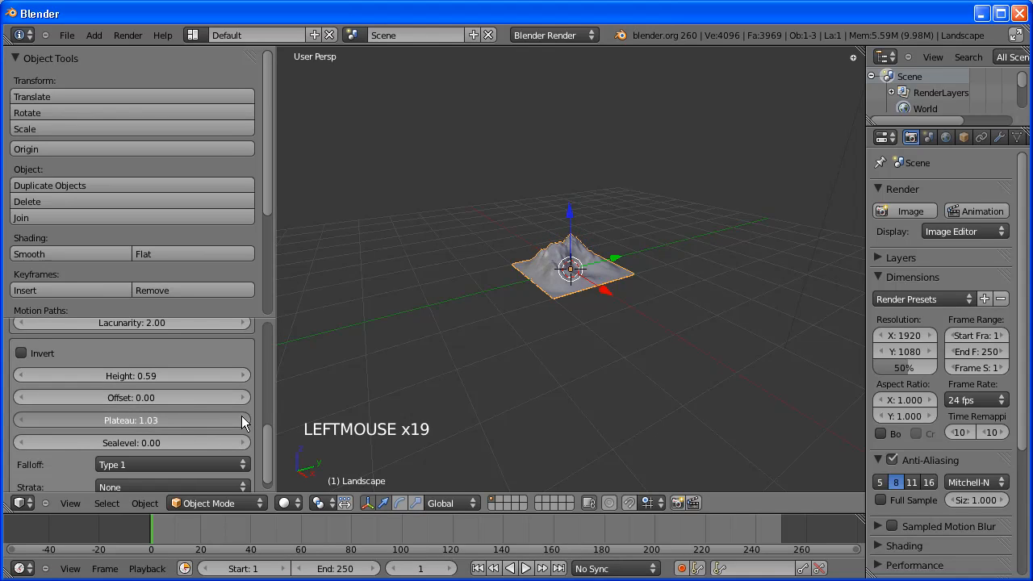
left_click(245, 420)
left_click(244, 419)
left_click(244, 419)
left_click(244, 419)
left_click(243, 420)
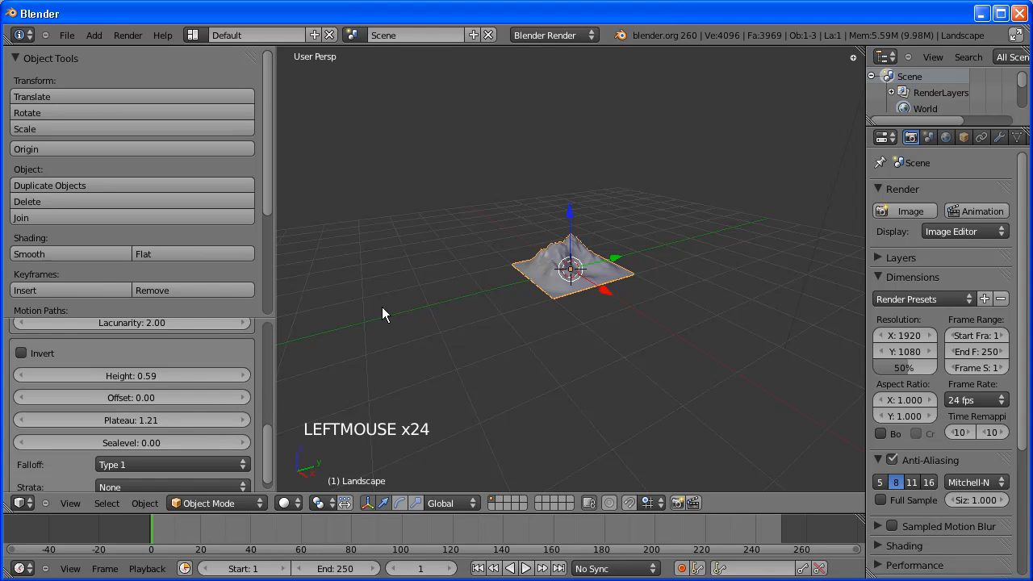
scroll(624, 328, "up", 3)
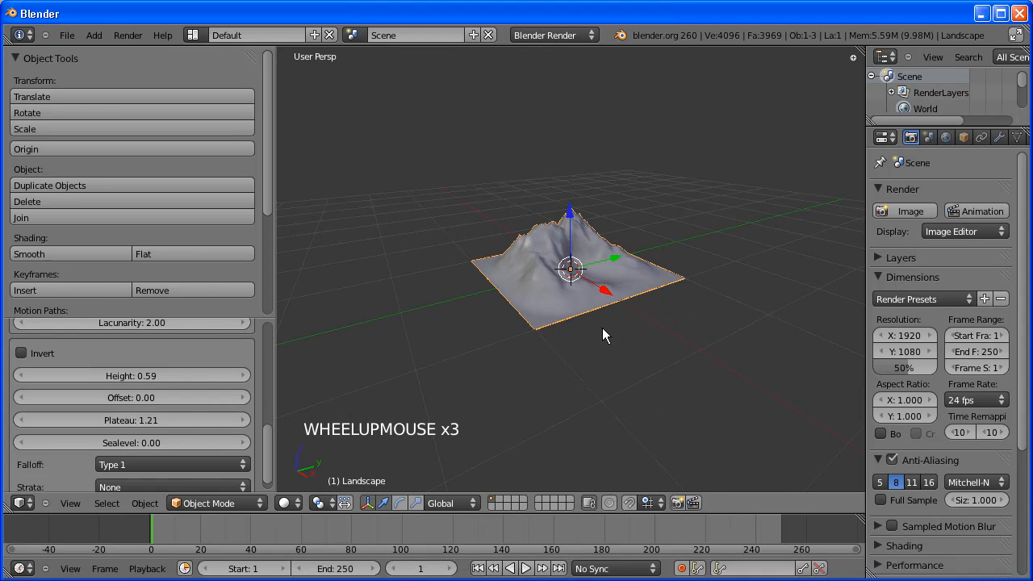
left_click_drag(280, 309, 138, 320)
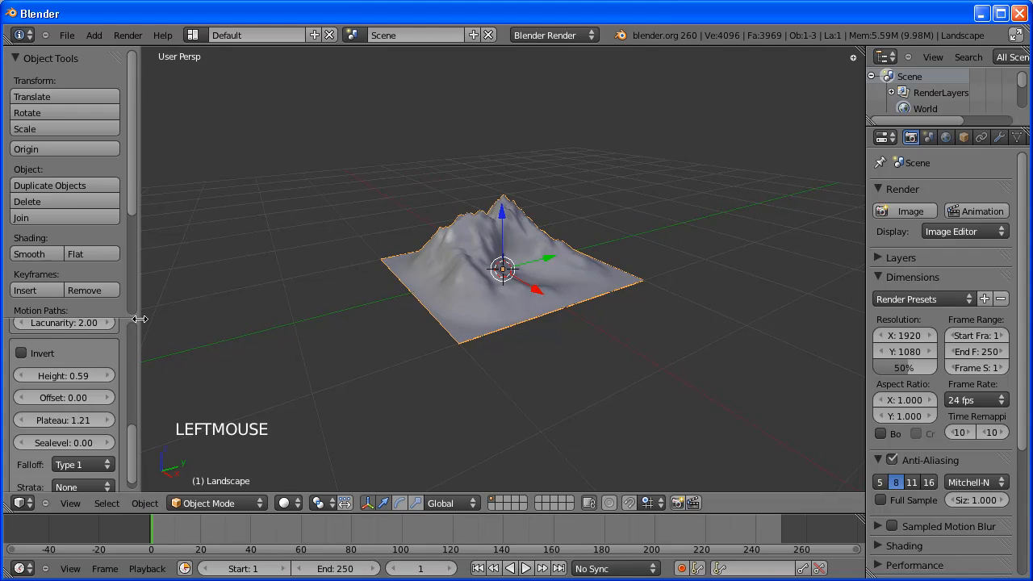
Scale the landscape uniformly by a factor of 5
scroll(593, 345, "down", 1)
scroll(593, 345, "down", 1)
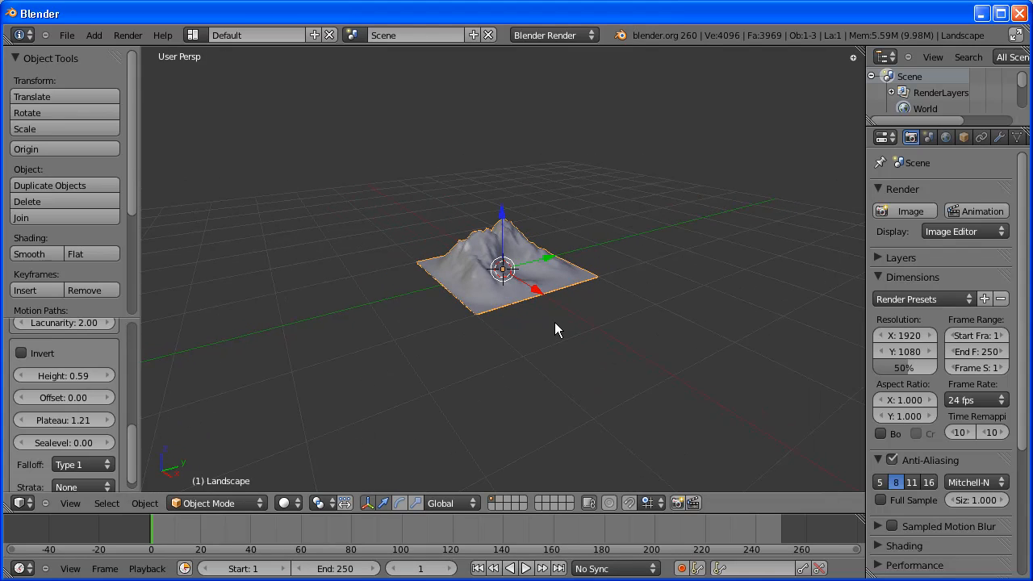
middle_click_drag(530, 326, 516, 353)
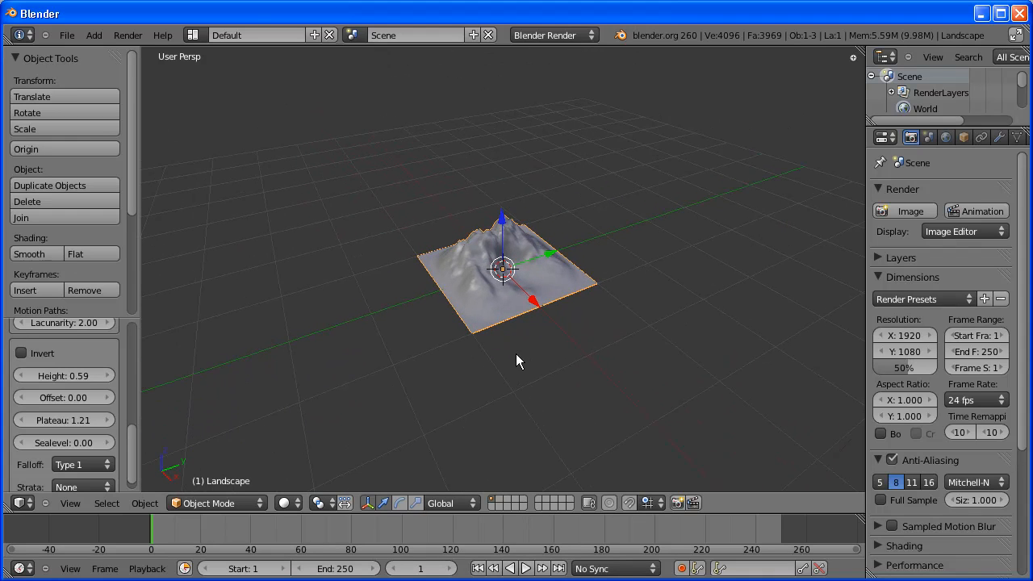
middle_click_drag(564, 381, 546, 385)
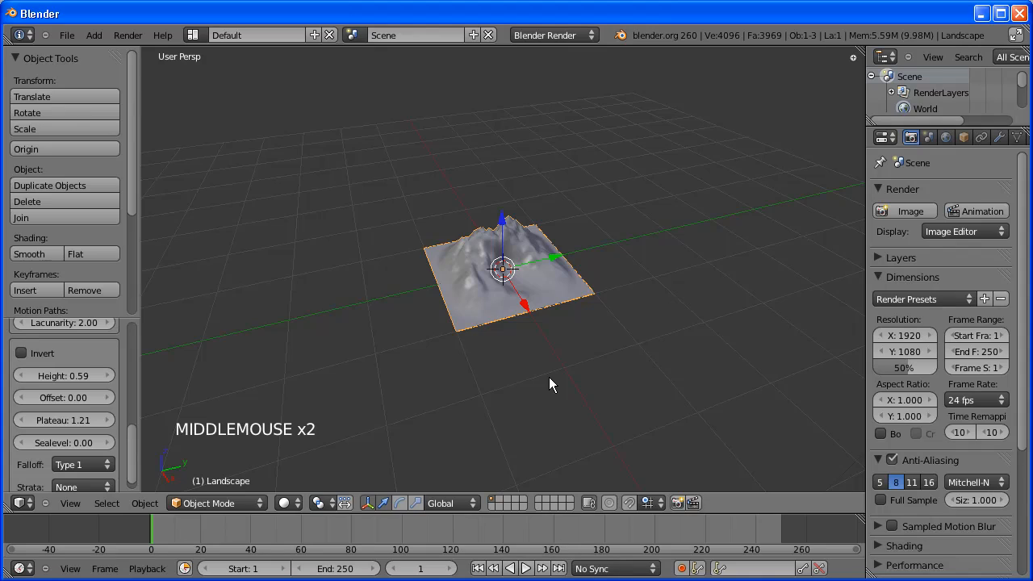
key("s")
key("s")
key("s")
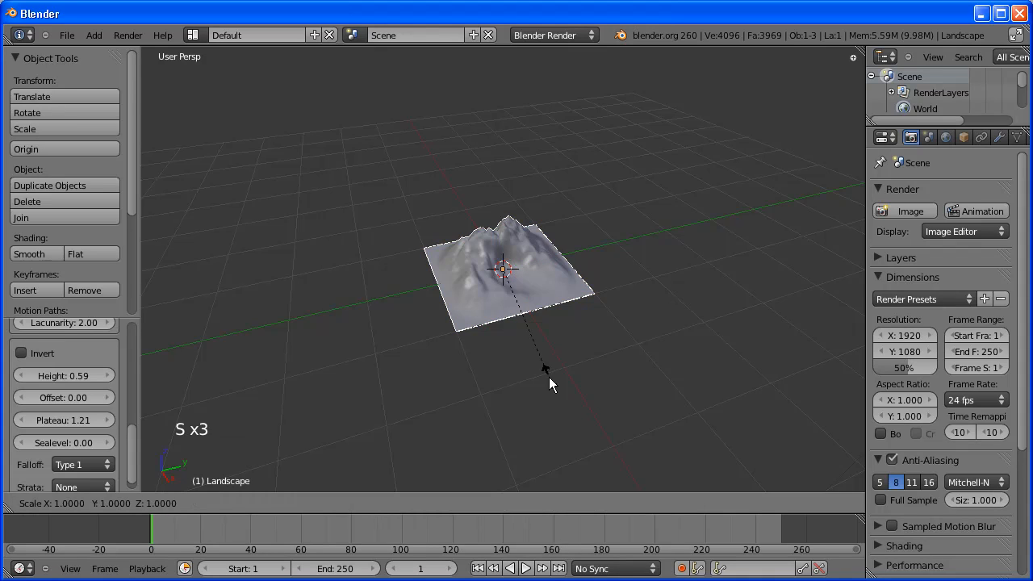
type("5")
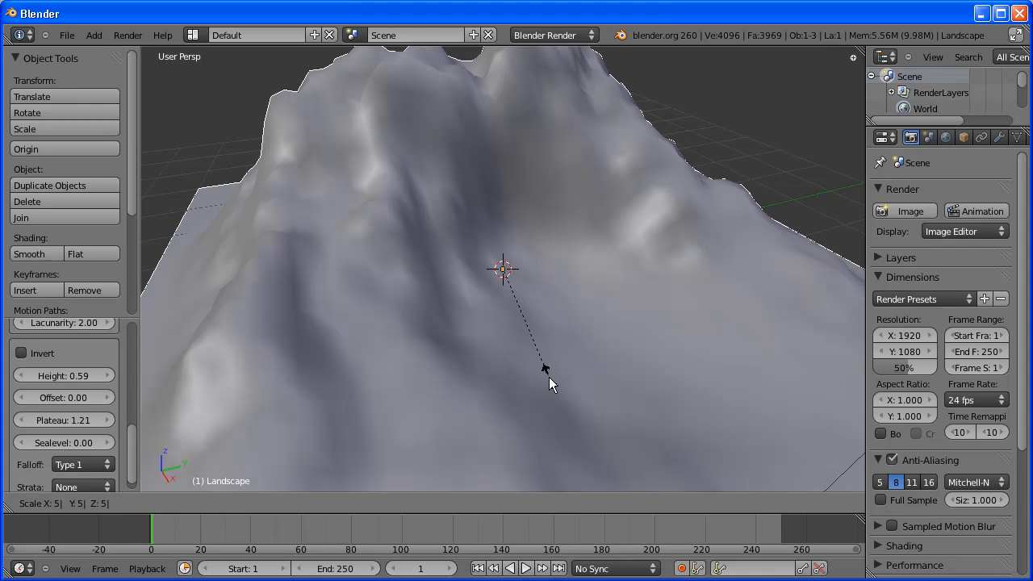
key("Return")
scroll(548, 377, "down", 5)
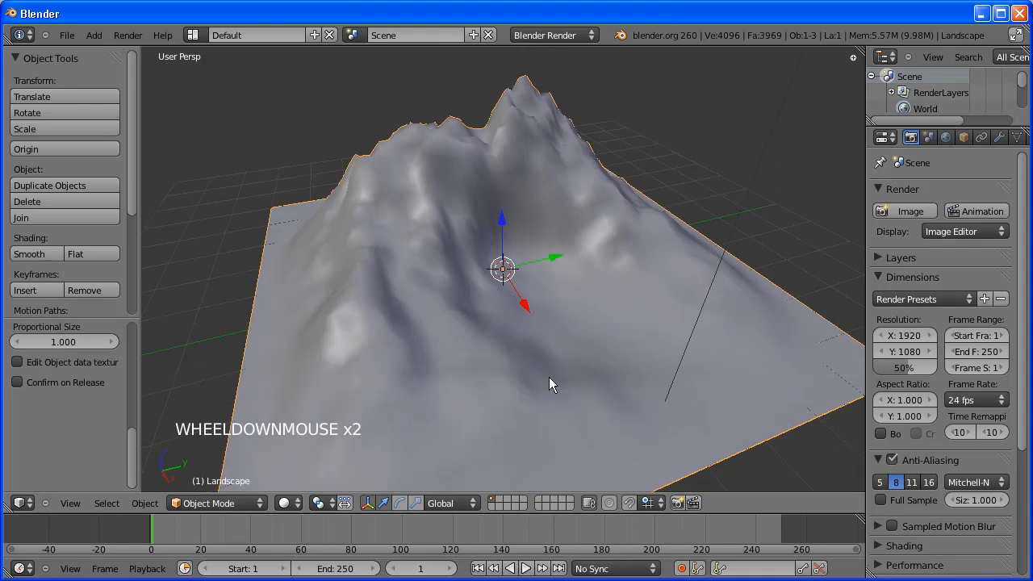
Scale the landscape uniformly by a further factor of 5
mouse_move(548, 377)
middle_mouse_down()
mouse_move(525, 402)
mouse_move(467, 359)
mouse_move(591, 351)
mouse_move(561, 361)
middle_mouse_up()
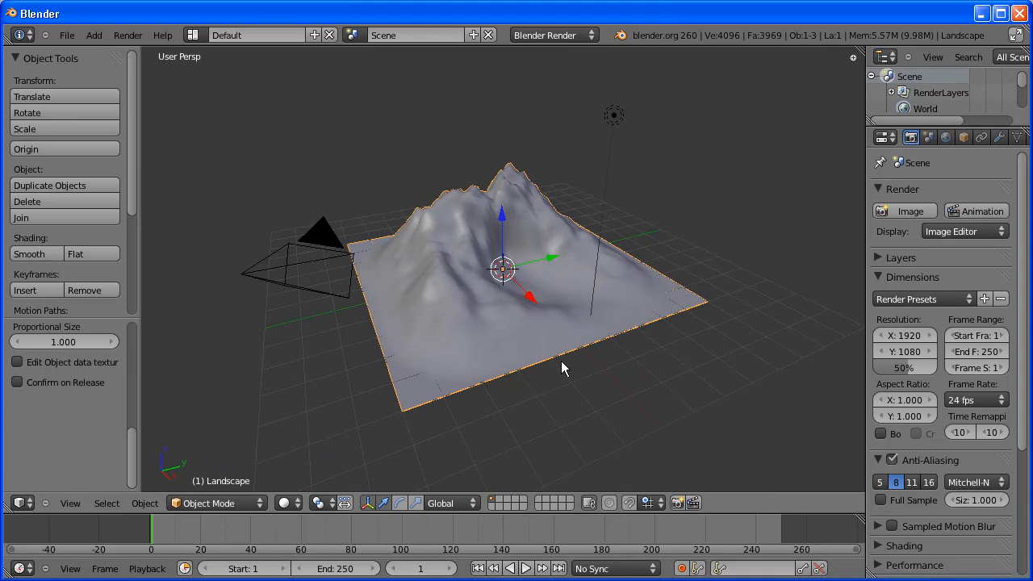
scroll(561, 368, "down", 1)
key("s")
key("s")
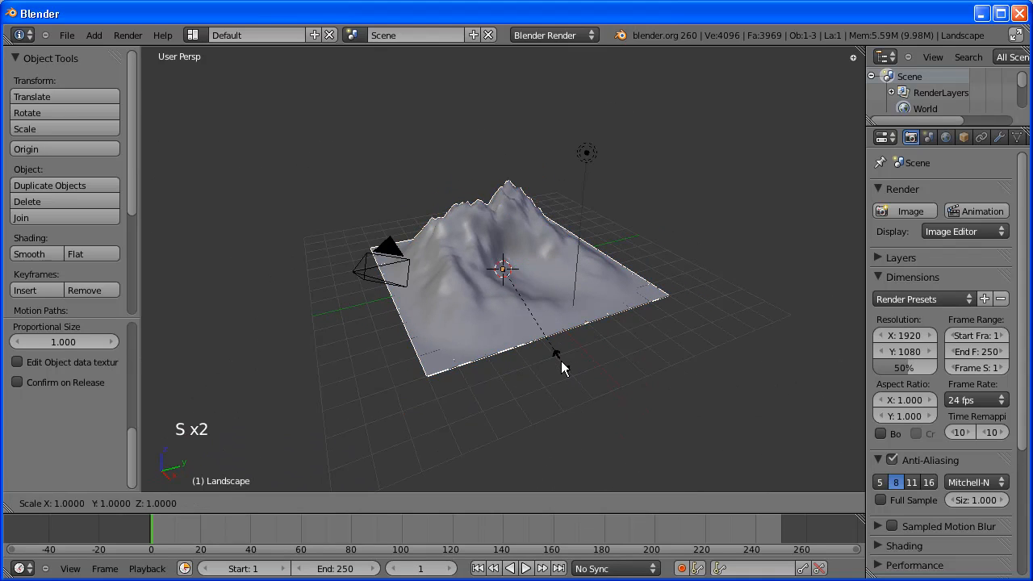
key("5")
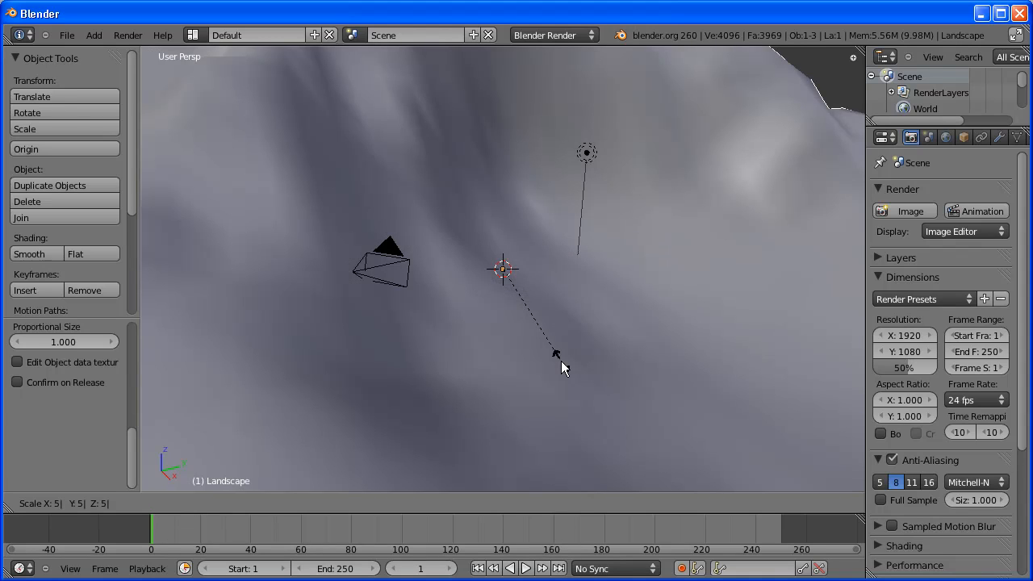
key("Return")
scroll(560, 364, "down", 5)
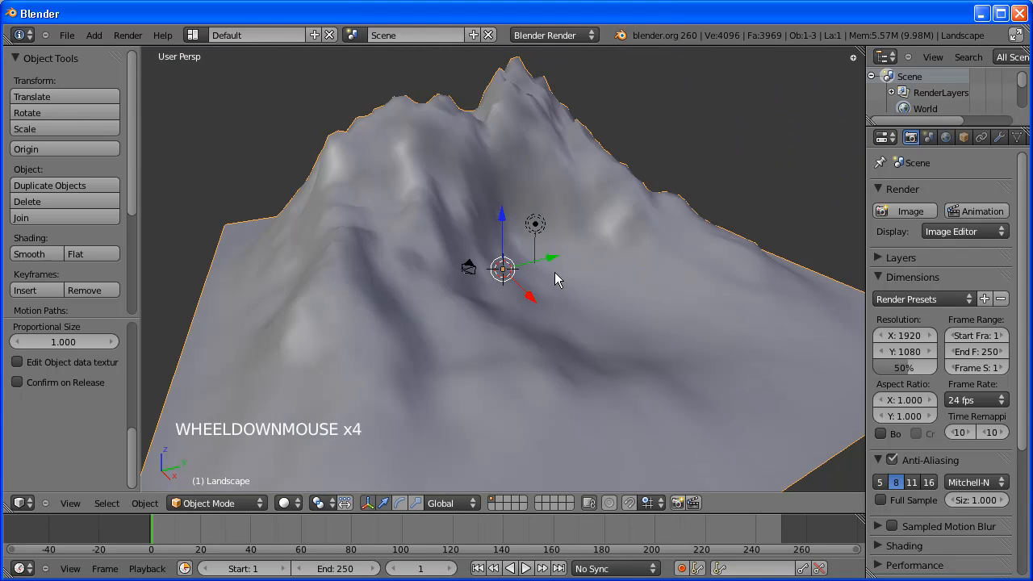
Use the scale manipulator to flatten the landscape along the Z axis only, to a Z scale of about 6
middle_click_drag(616, 343, 546, 399)
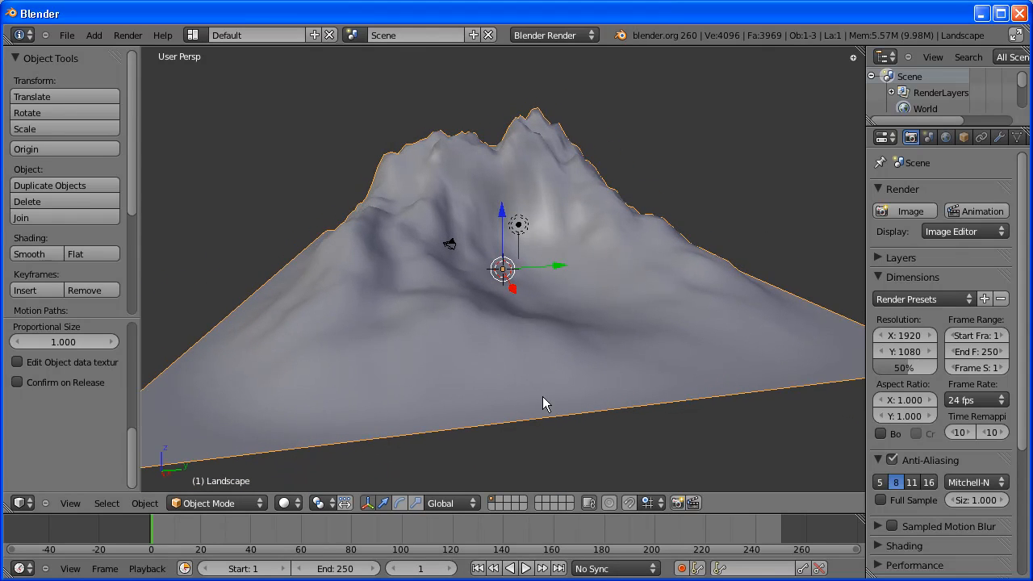
left_click(417, 503)
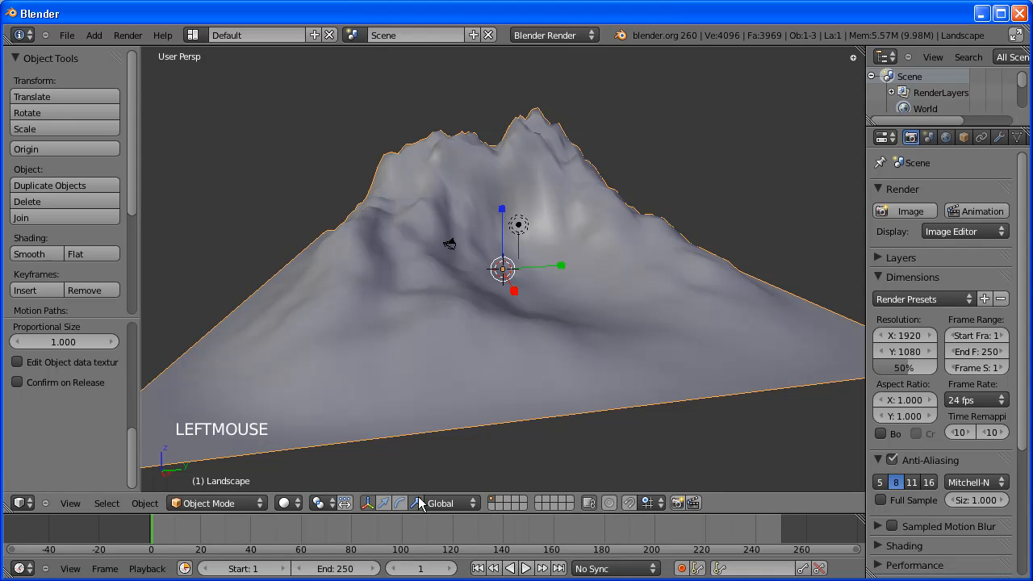
left_click(502, 209)
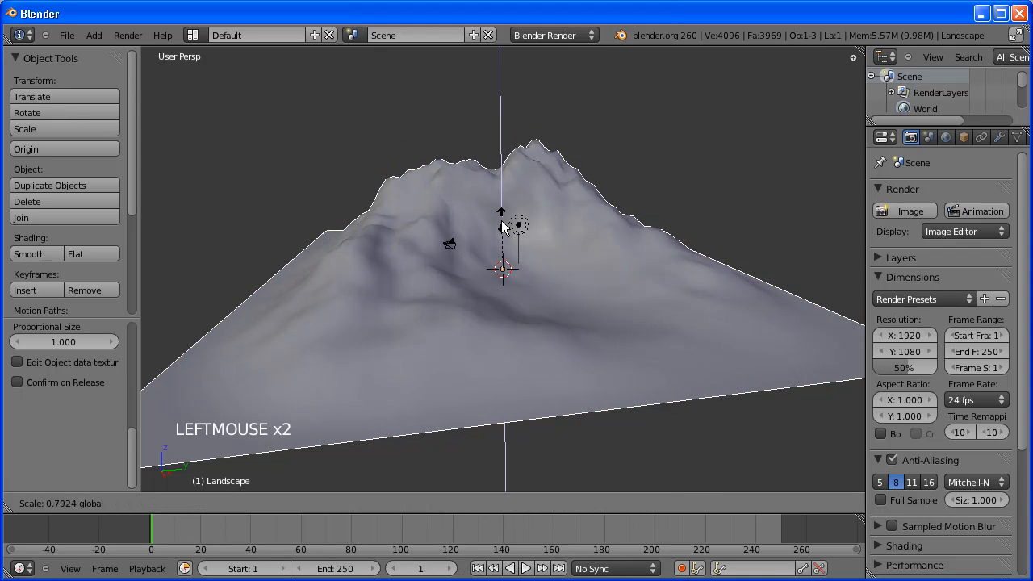
left_click_drag(501, 233, 498, 257)
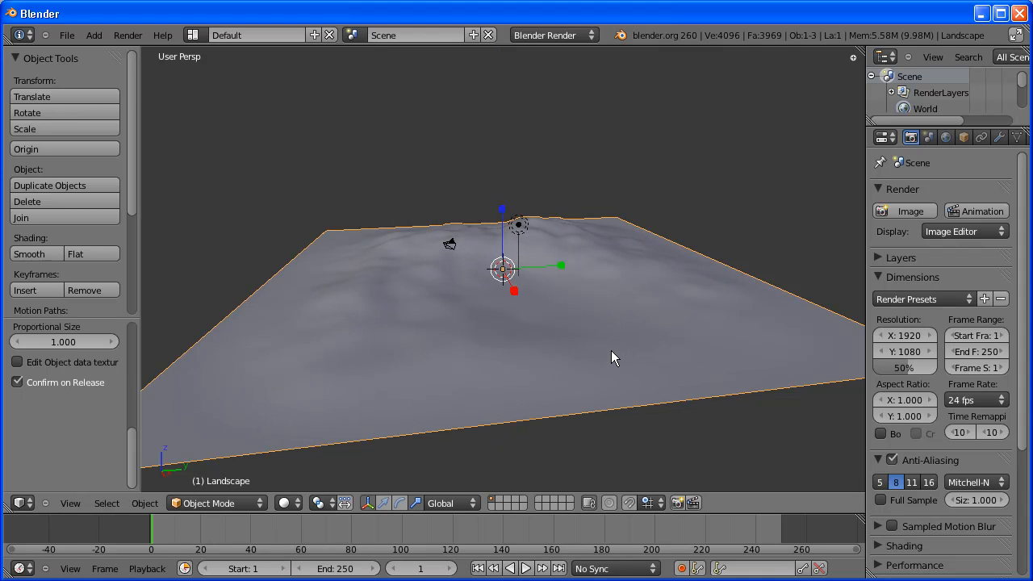
Bring the terrain around the camera and lamp closer and put the landscape into Edit Mode
scroll(612, 353, "up", 1)
middle_click_drag(613, 358, 529, 186)
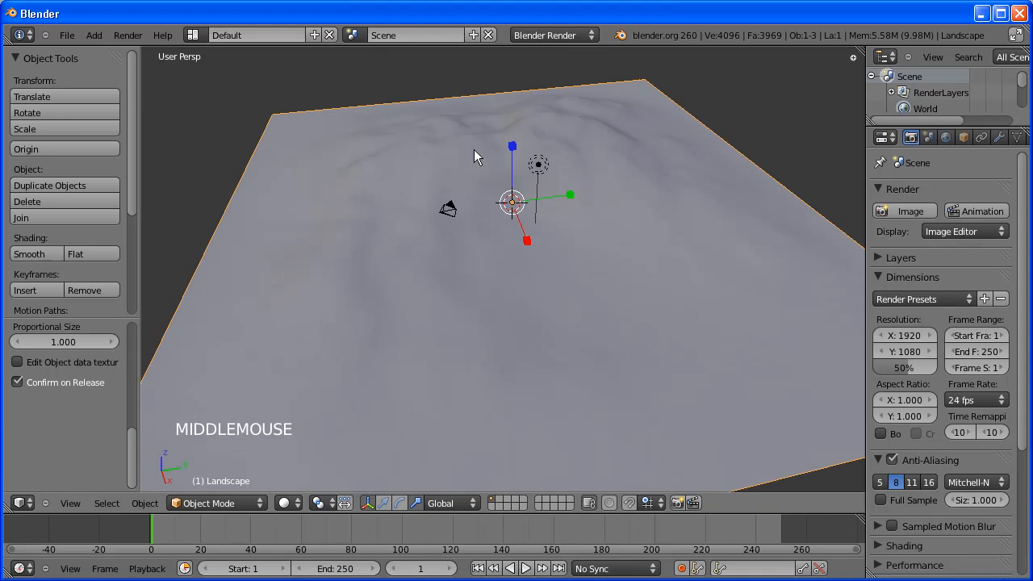
scroll(547, 232, "up", 2)
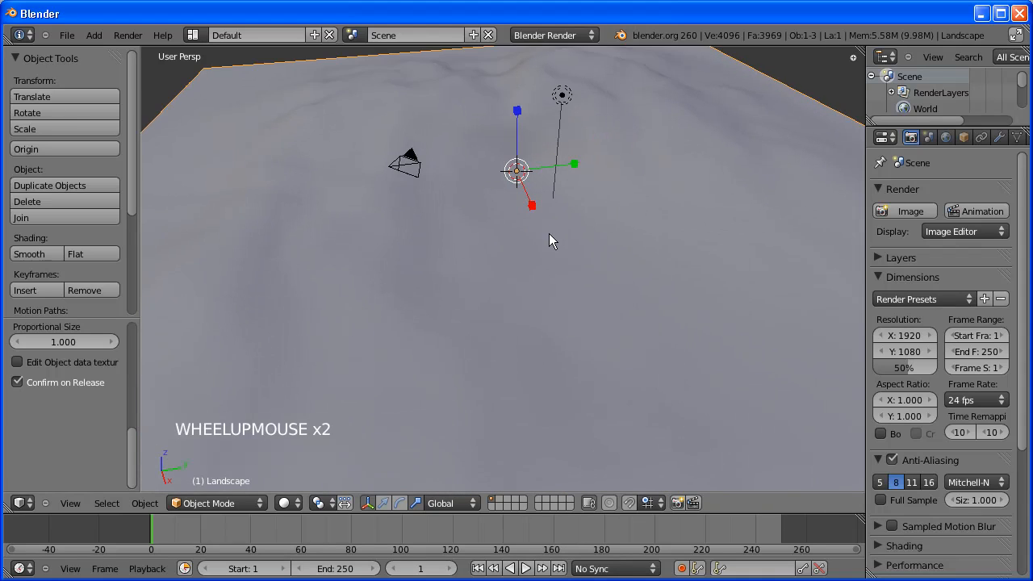
middle_click_drag(549, 233, 558, 274, "shift")
mouse_move(557, 339)
middle_mouse_down()
mouse_move(572, 323)
mouse_move(537, 298)
mouse_move(552, 315)
mouse_move(552, 339)
middle_mouse_up()
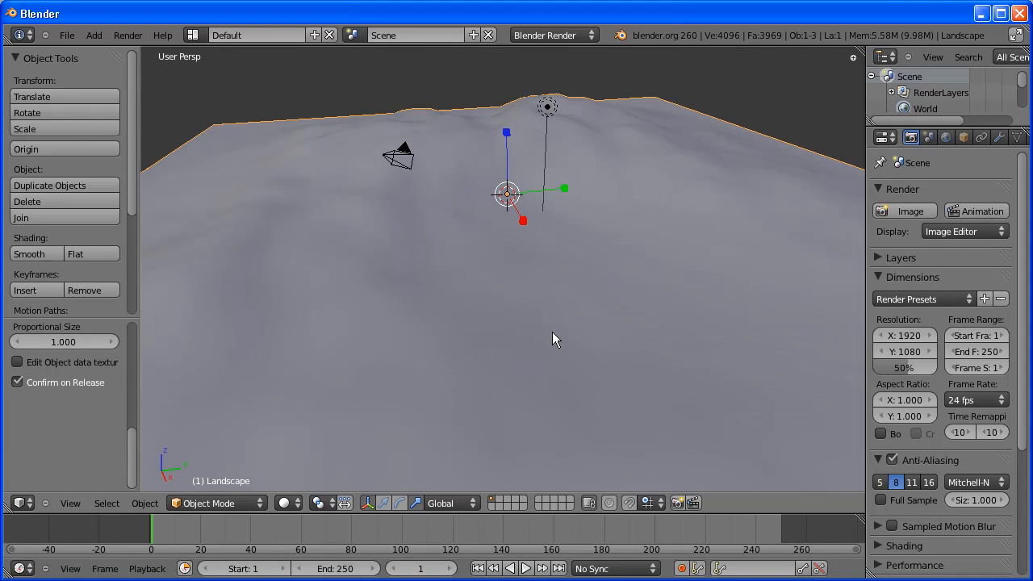
left_click(257, 503)
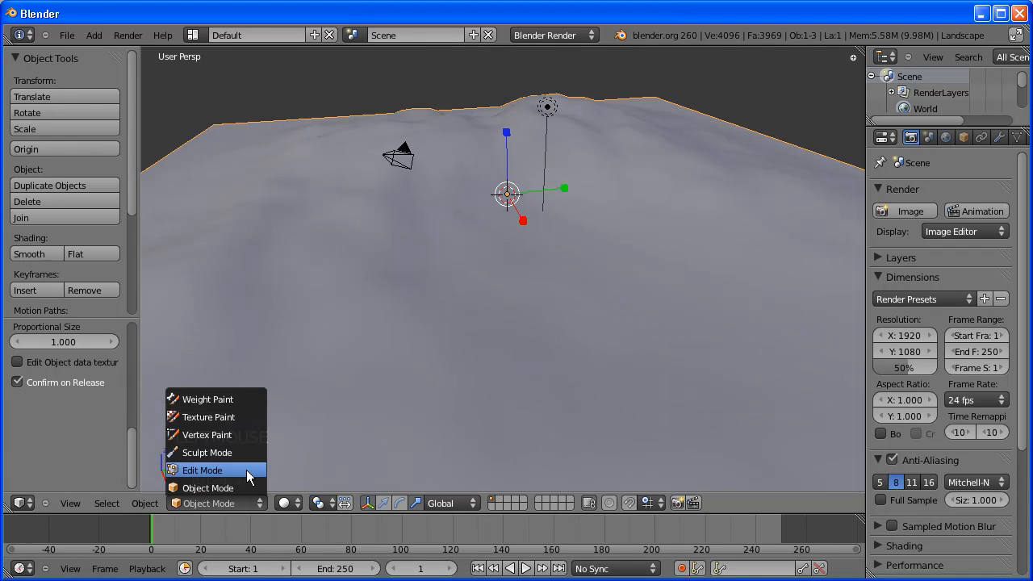
left_click(247, 469)
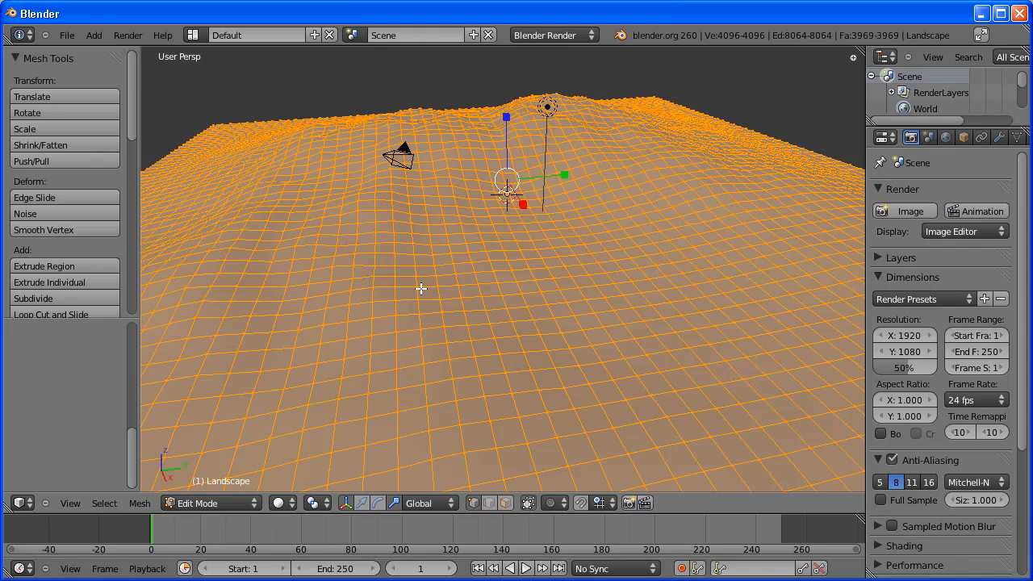
View the landscape mesh from the top with its full width in sight and deselect all vertices
key("KP_7")
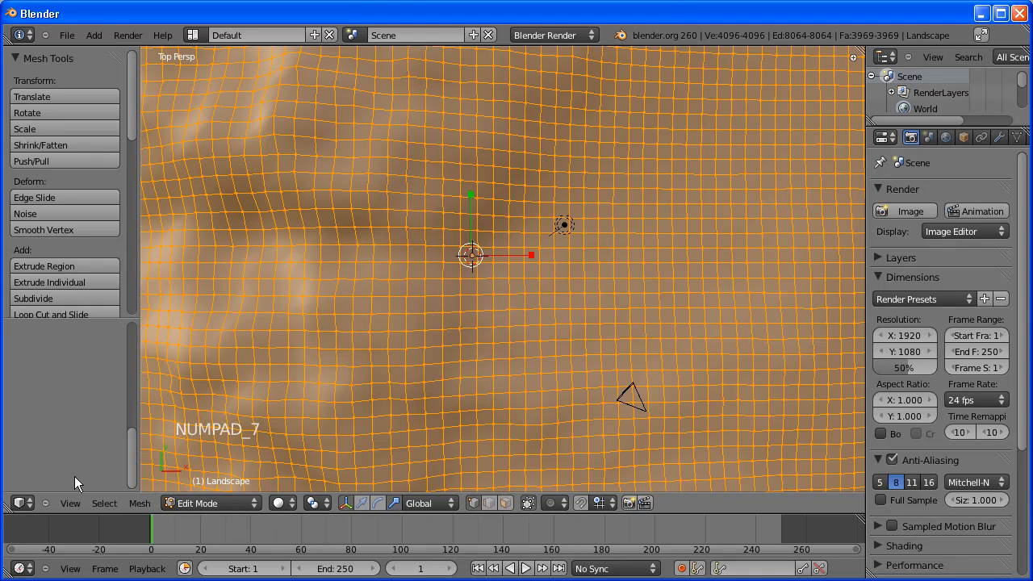
left_click(71, 504)
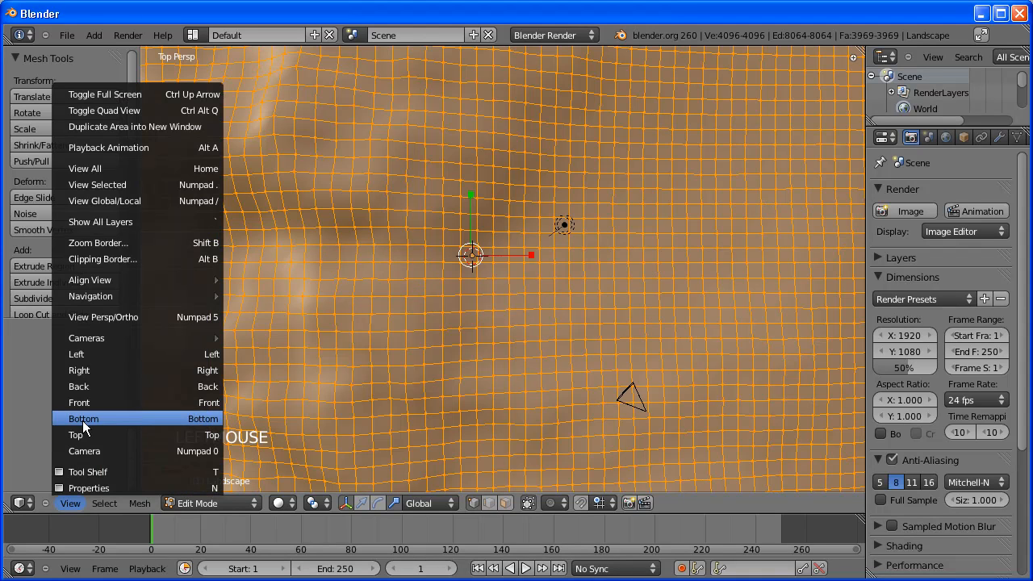
left_click(82, 434)
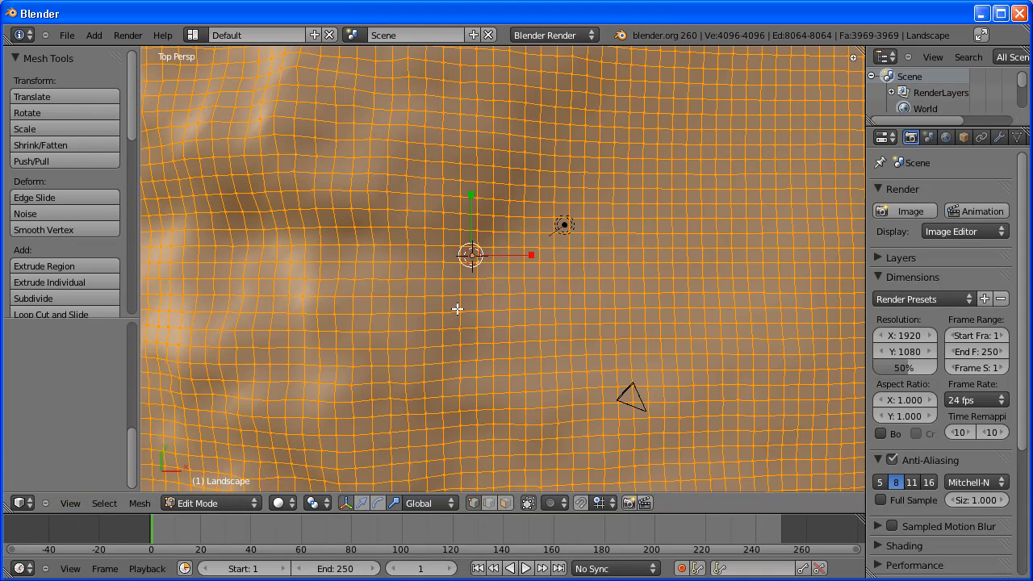
scroll(458, 309, "down", 3)
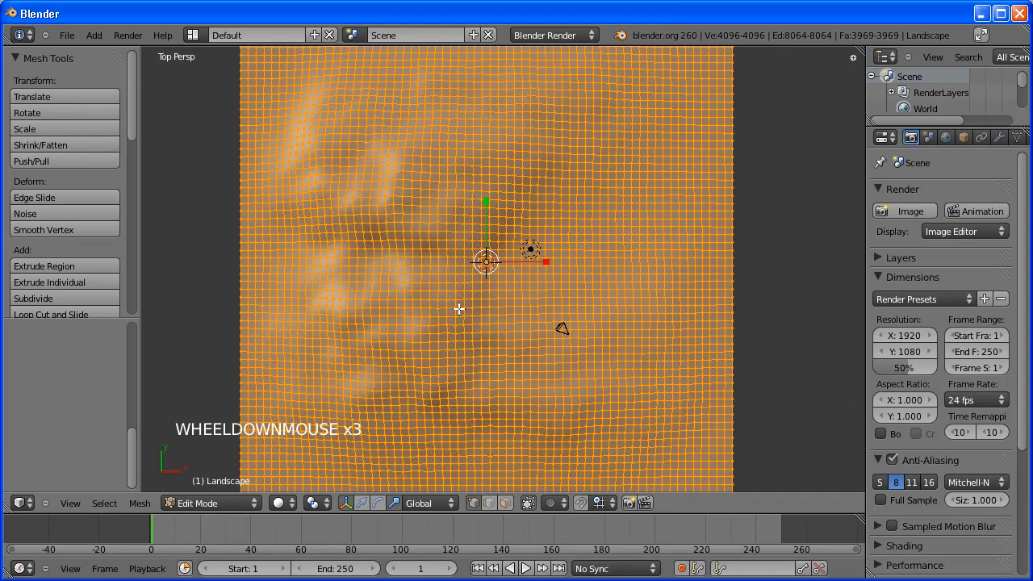
key("a")
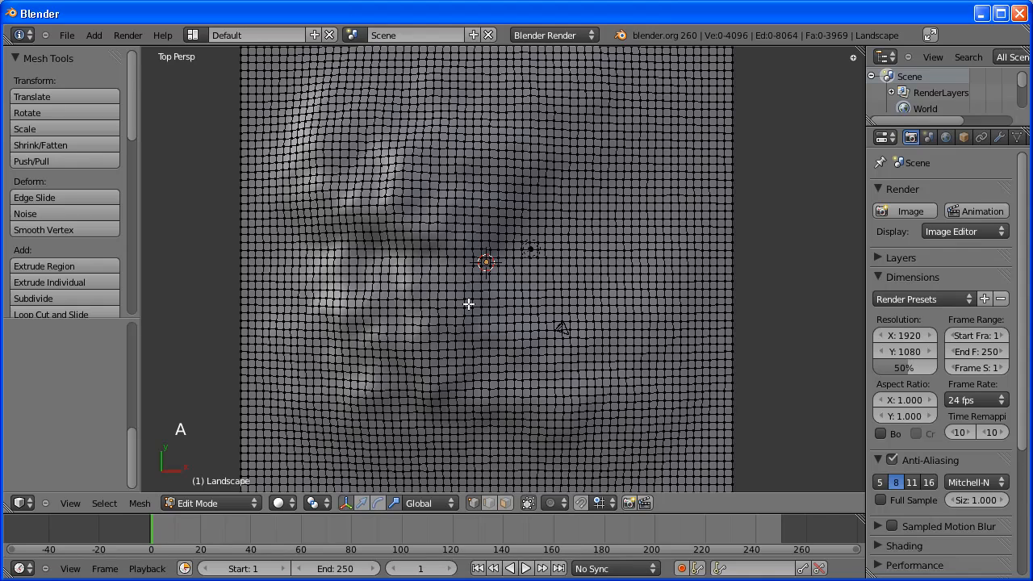
Circle-select an irregular patch of vertices around the landscape's centre, using a smaller brush to extend its outline
key("c")
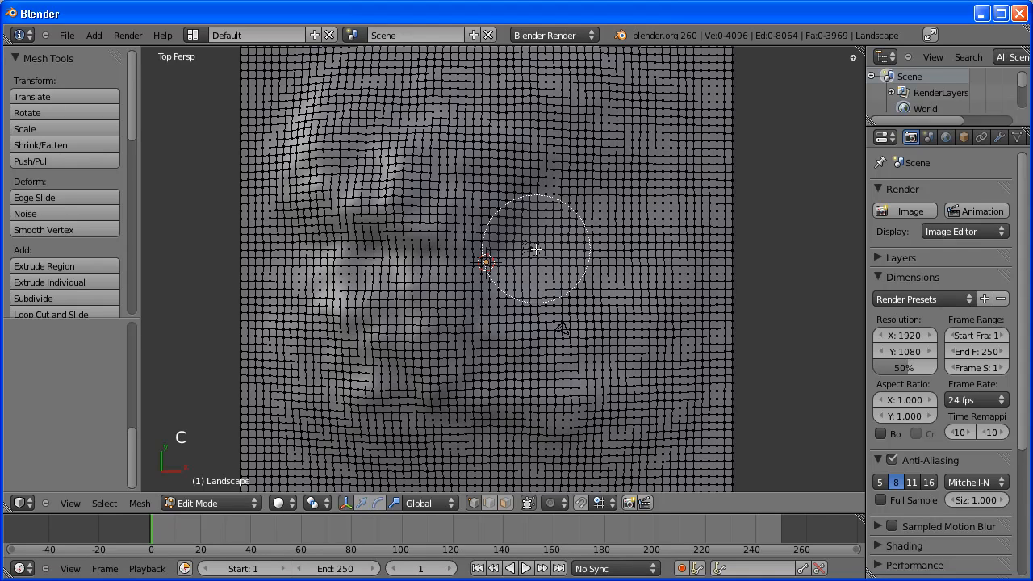
scroll(533, 251, "up", 8)
scroll(535, 252, "down", 7)
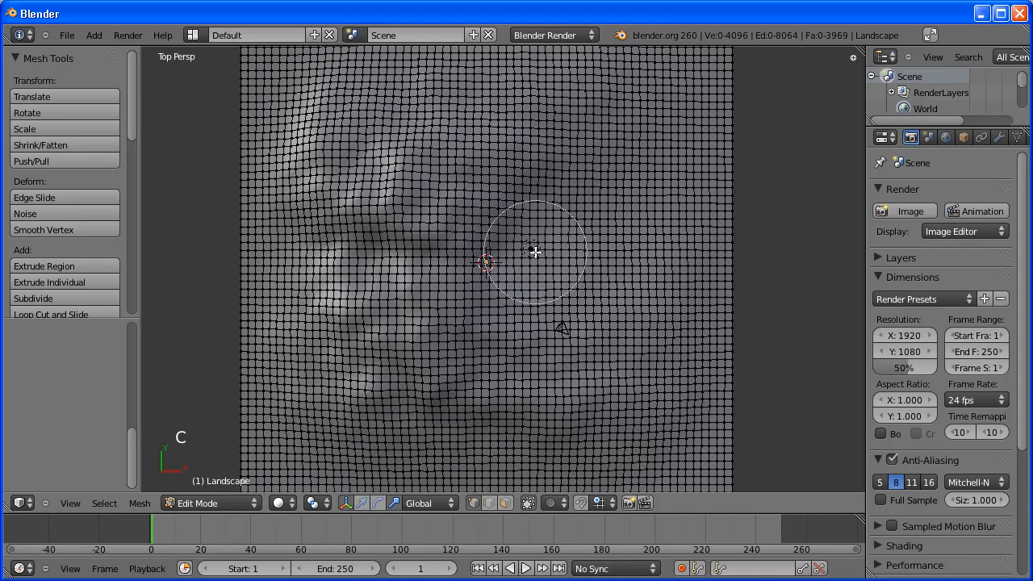
scroll(534, 261, "up", 4)
scroll(534, 261, "down", 5)
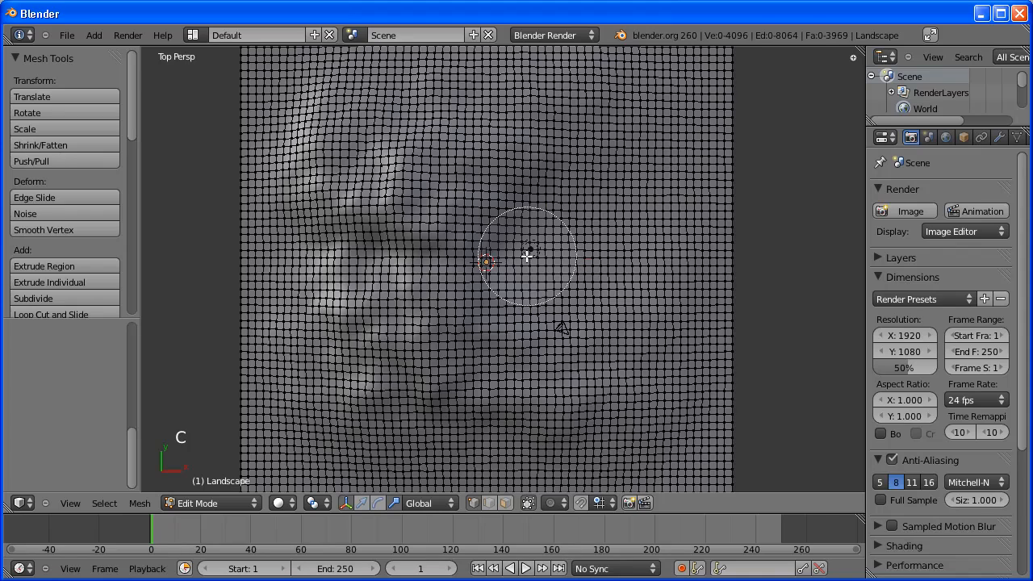
mouse_move(525, 261)
left_mouse_down()
mouse_move(487, 268)
mouse_move(536, 311)
mouse_move(574, 230)
left_mouse_up()
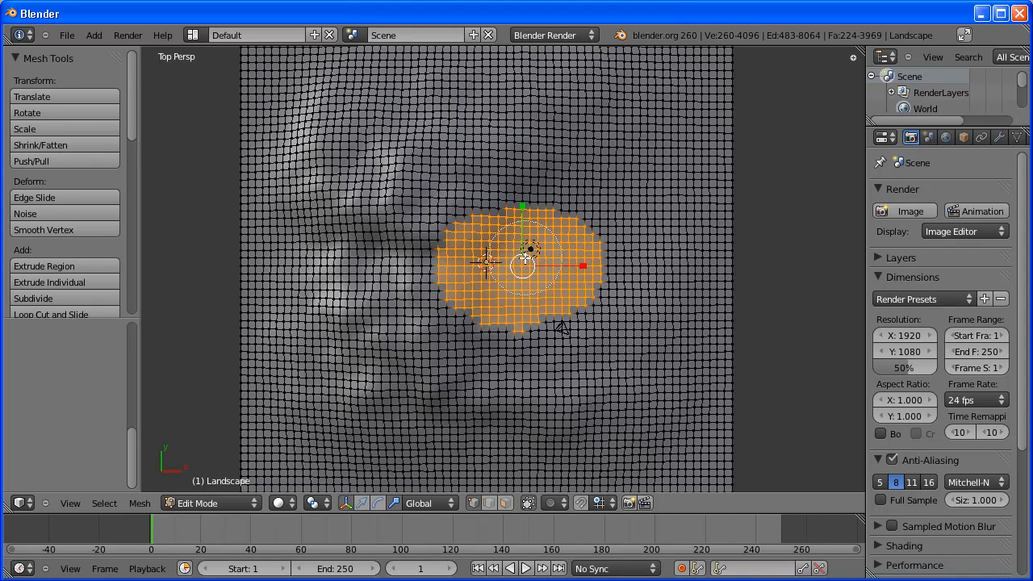
mouse_move(474, 223)
left_mouse_down()
mouse_move(468, 211)
mouse_move(504, 230)
mouse_move(564, 214)
mouse_move(562, 295)
mouse_move(602, 316)
mouse_move(553, 314)
mouse_move(535, 339)
mouse_move(510, 348)
mouse_move(489, 331)
mouse_move(609, 260)
mouse_move(619, 242)
mouse_move(601, 246)
left_mouse_up()
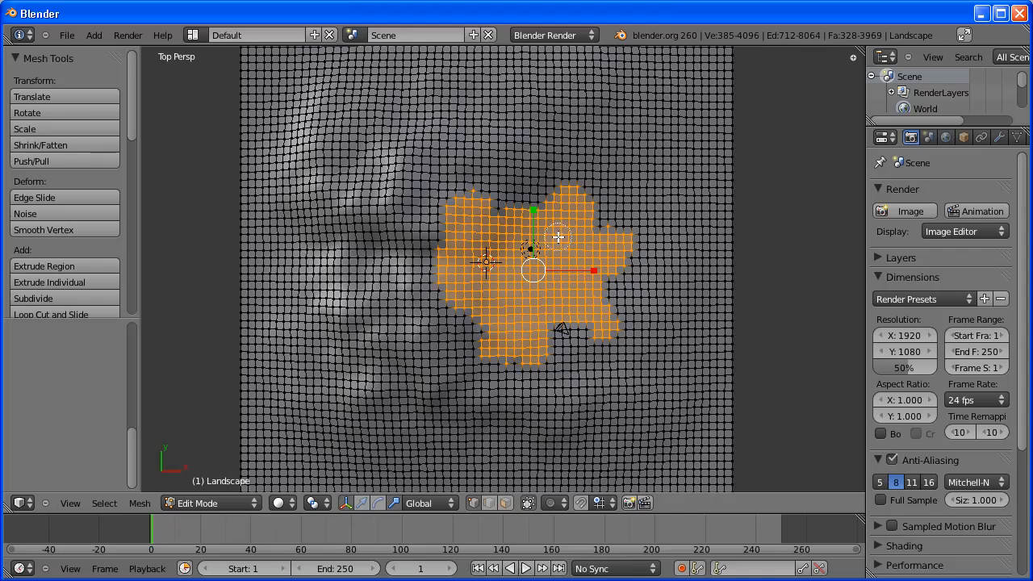
right_click(557, 242)
Level the selected vertices into a flat area by scaling them to 0 along Z, and return to Object Mode
middle_click_drag(569, 339, 471, 209)
scroll(470, 210, "up", 3)
middle_click_drag(565, 246, 547, 242, "shift")
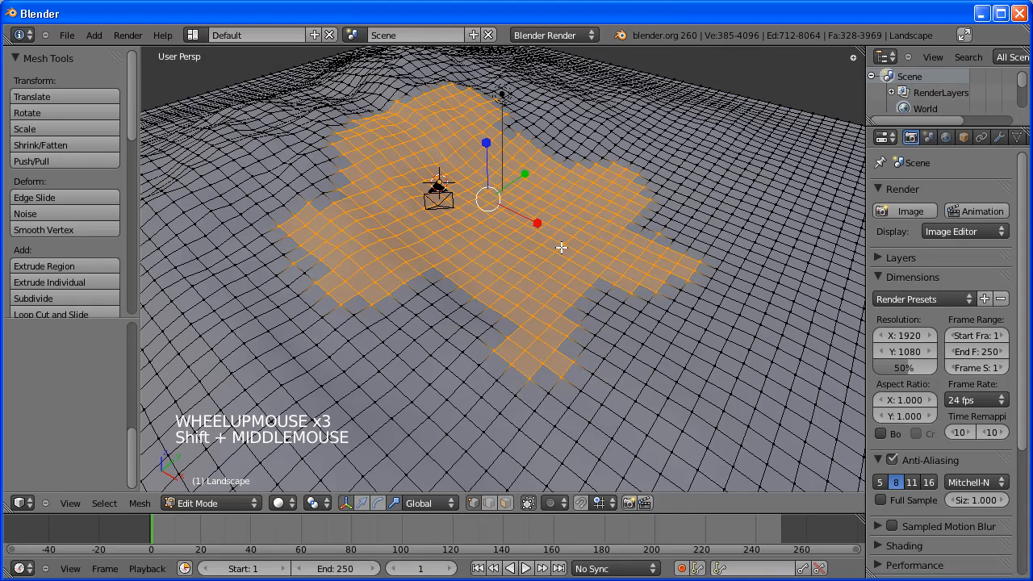
key("s")
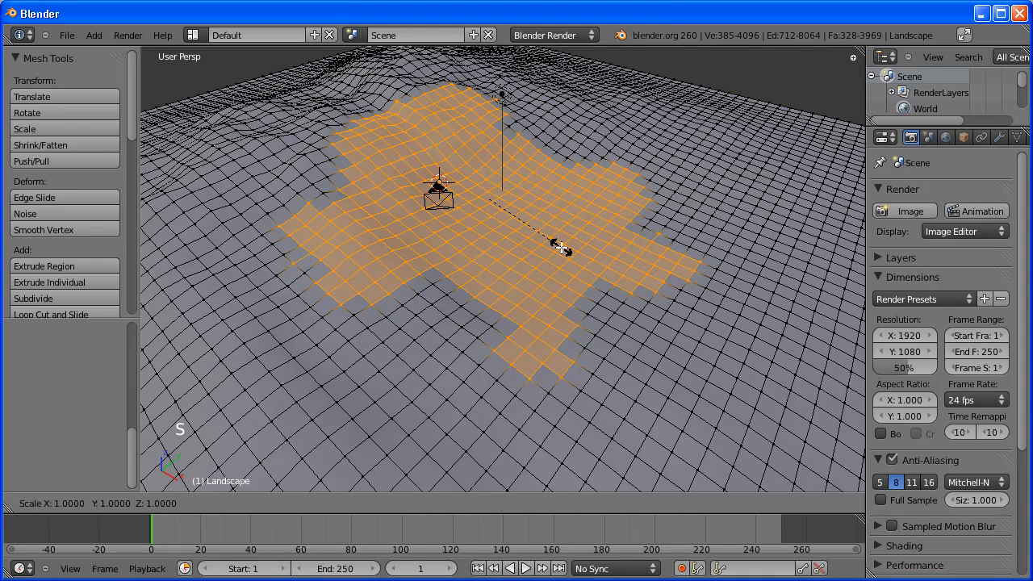
key("z")
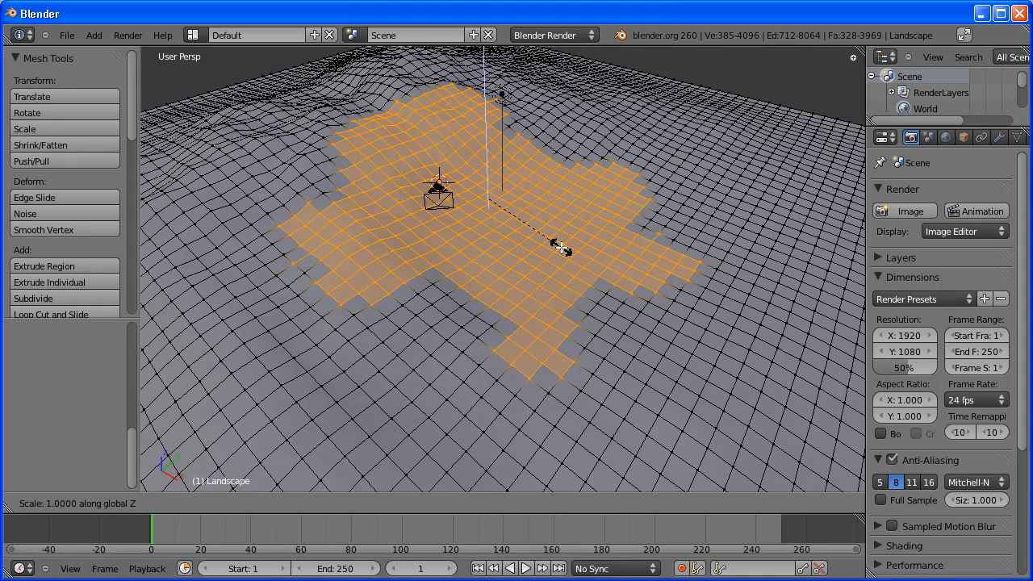
type("0")
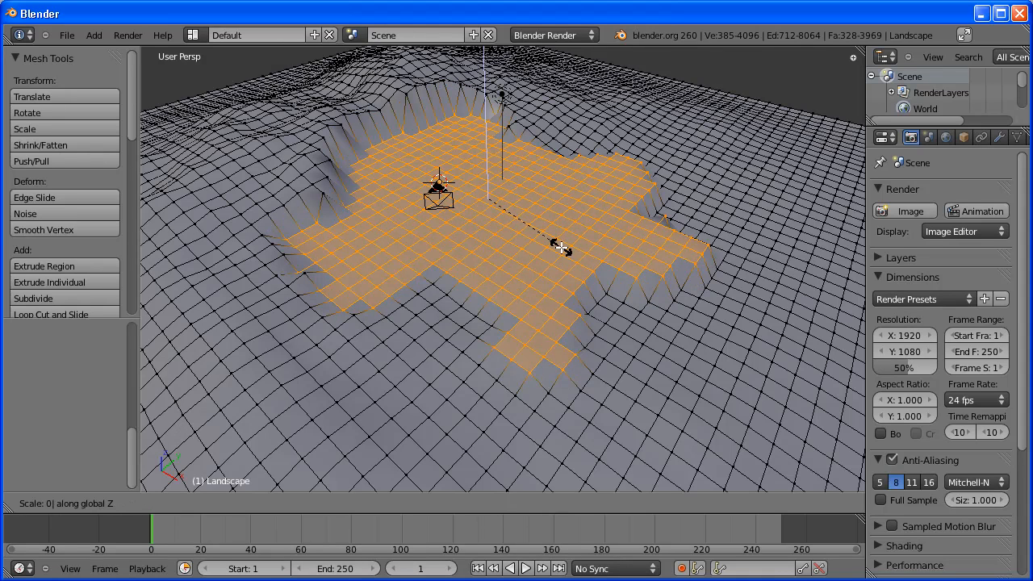
key("Return")
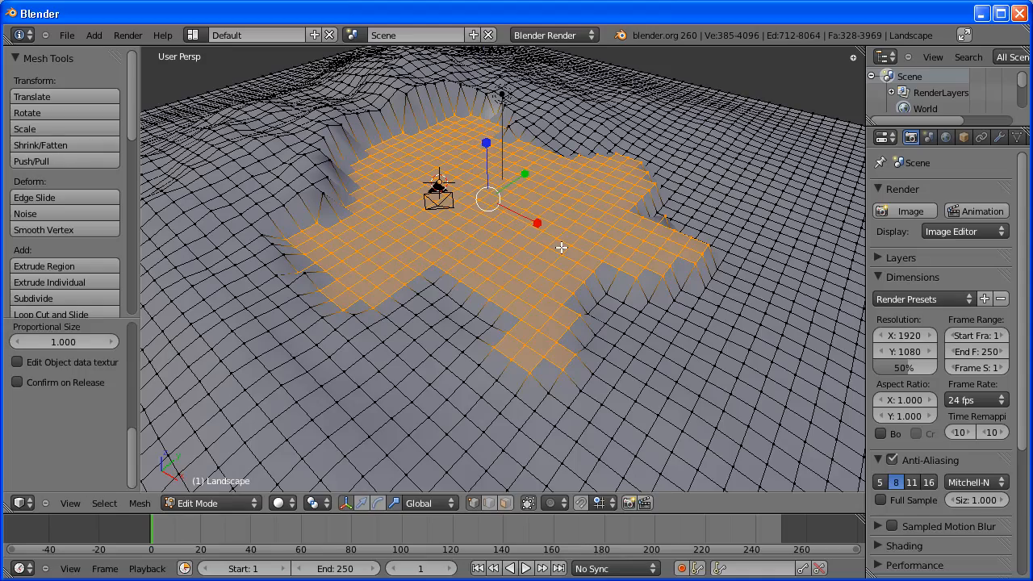
middle_click_drag(585, 417, 621, 341)
key("Tab")
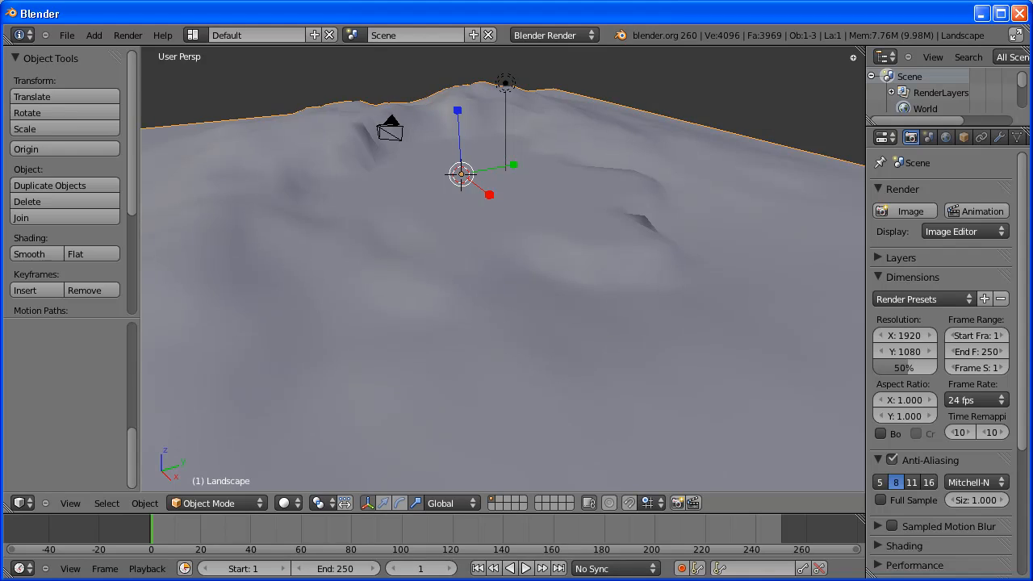
Widen the Properties editor and show the landscape's object settings
left_click(60, 37)
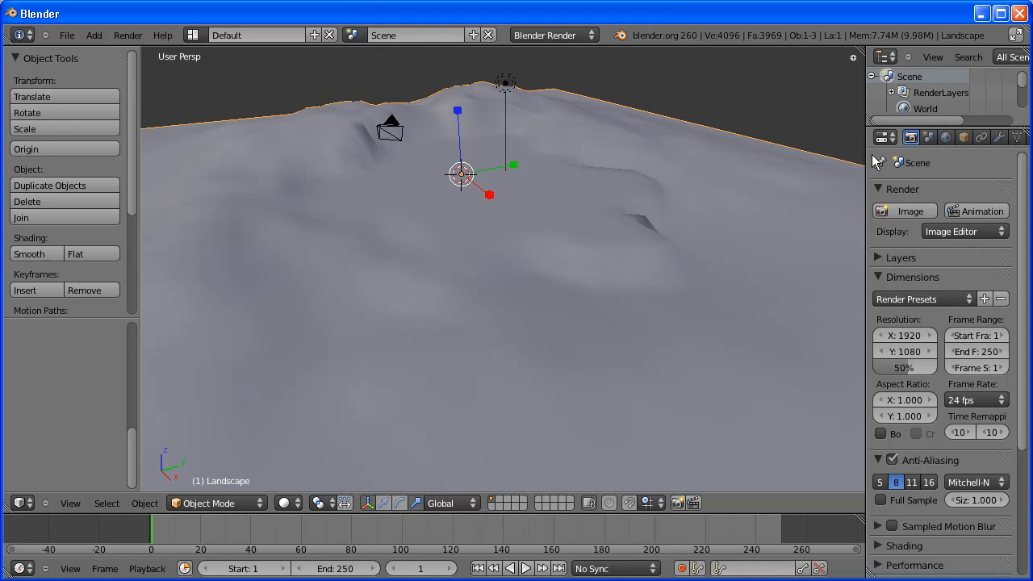
left_click_drag(866, 160, 749, 169)
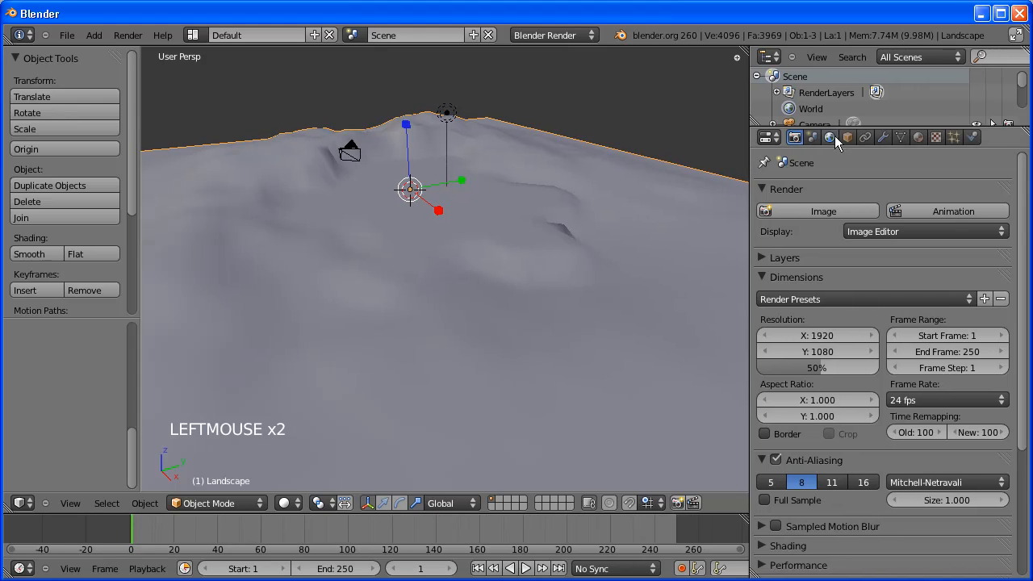
left_click(769, 137)
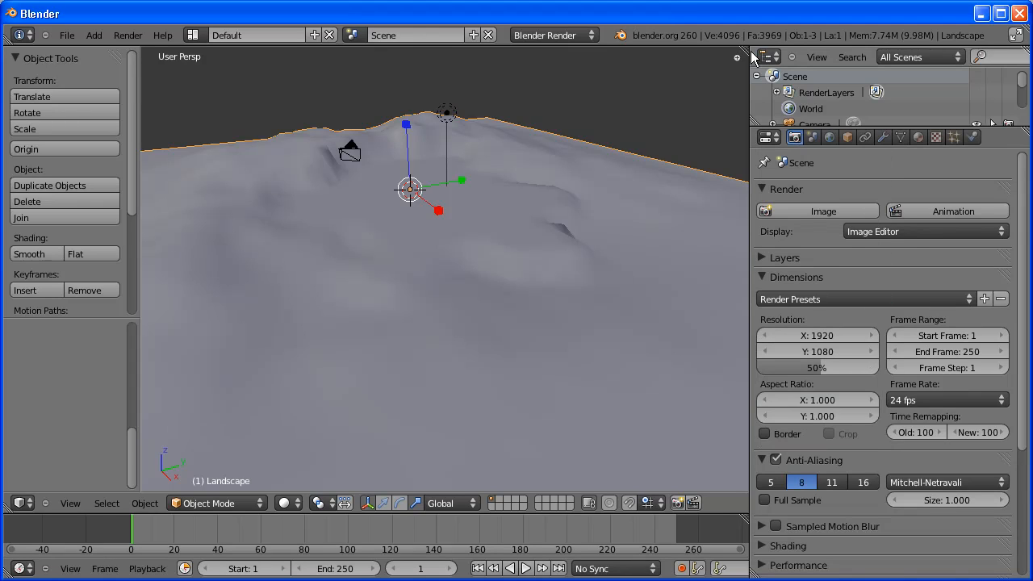
left_click(846, 137)
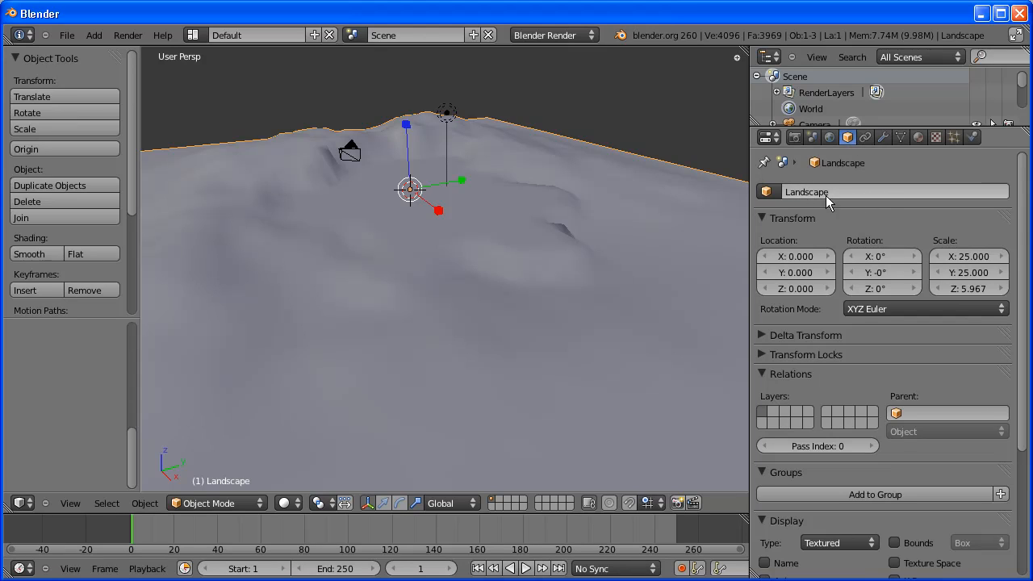
Enlarge the Outliner to list all scene objects and rename the Landscape object to "Lunar Surface"
left_click_drag(844, 128, 853, 256)
left_click(823, 160)
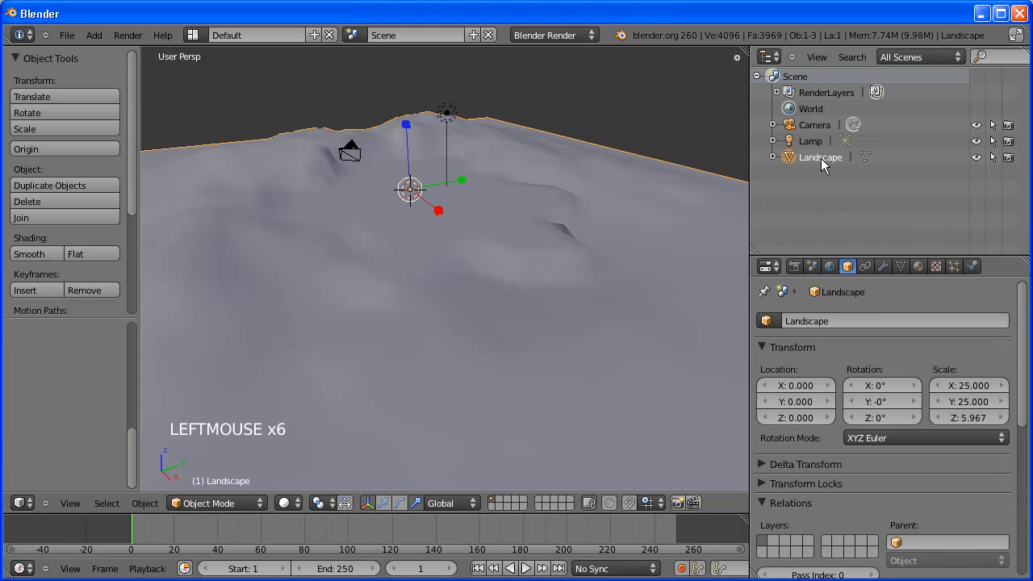
left_click(837, 321)
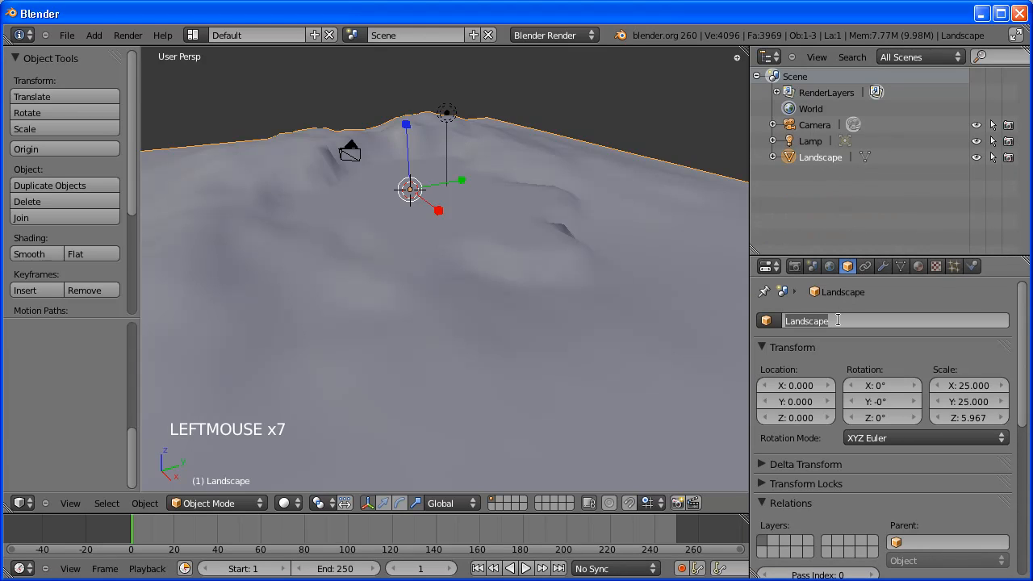
key("BackSpace")
type("lUNAR sRFACE")
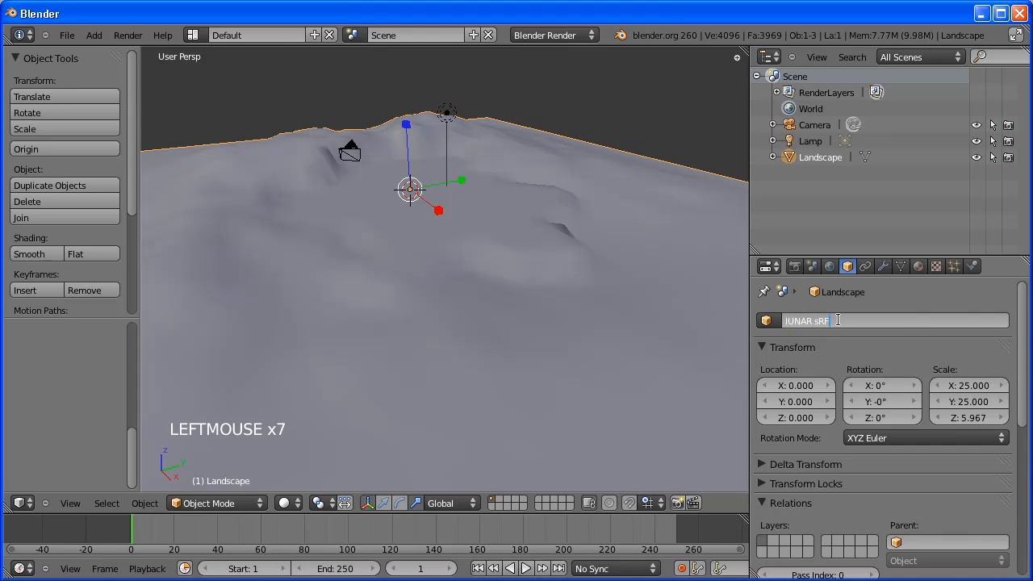
key("BackSpace")
key("BackSpace")
key("BackSpace")
key("BackSpace")
key("BackSpace")
key("BackSpace")
key("BackSpace")
key("BackSpace")
key("BackSpace")
key("BackSpace")
key("BackSpace")
key("BackSpace")
type("Lunar Surface")
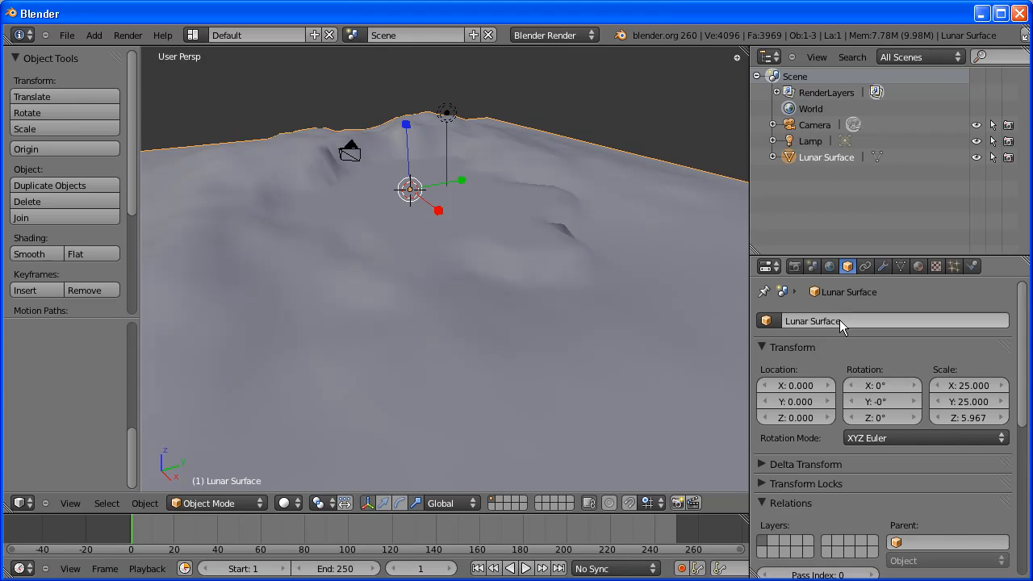
key("Return")
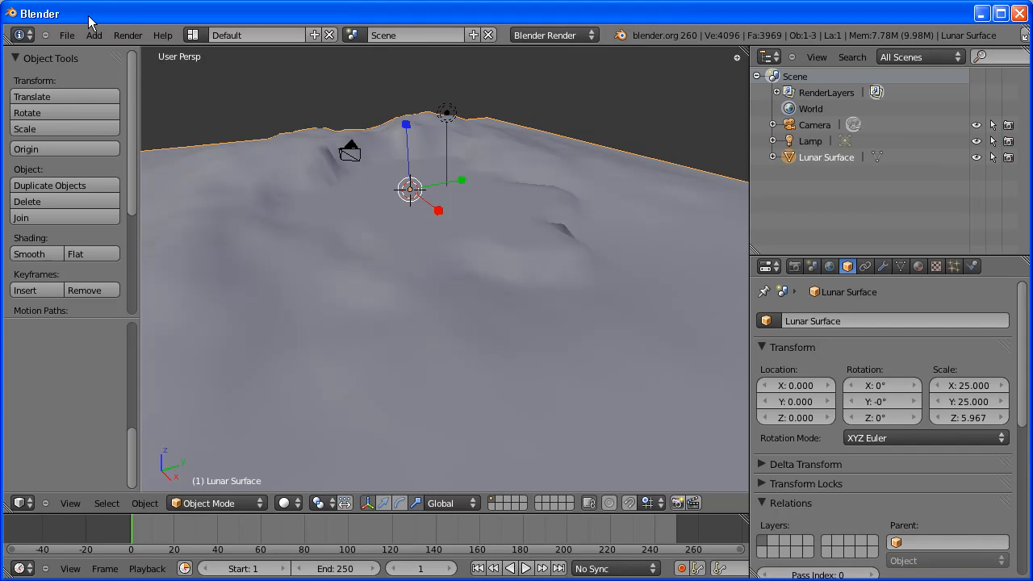
Save the scene as a new file named LunarSurface.blend in the blenderscreencast folder
left_click(71, 36)
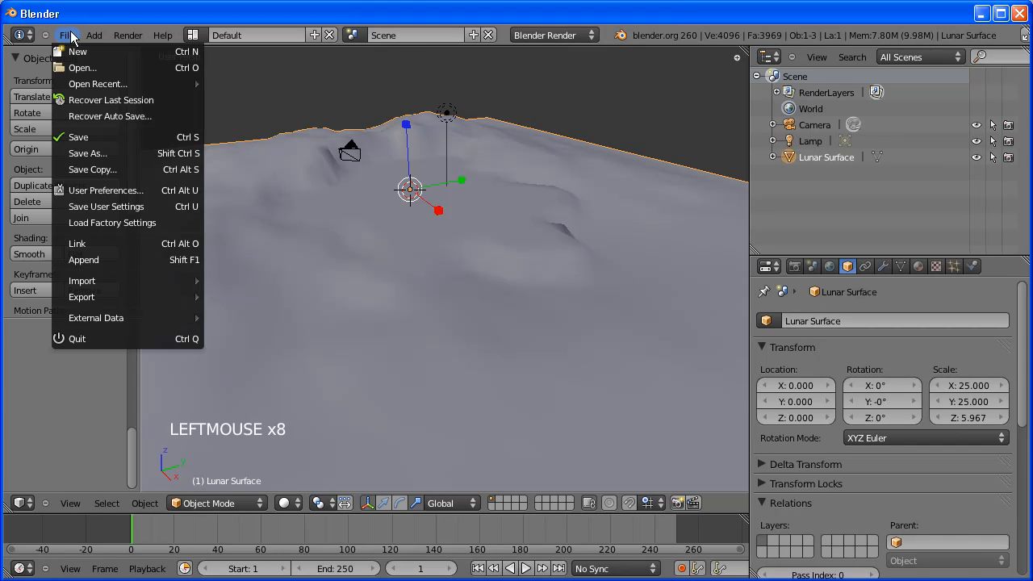
left_click(99, 153)
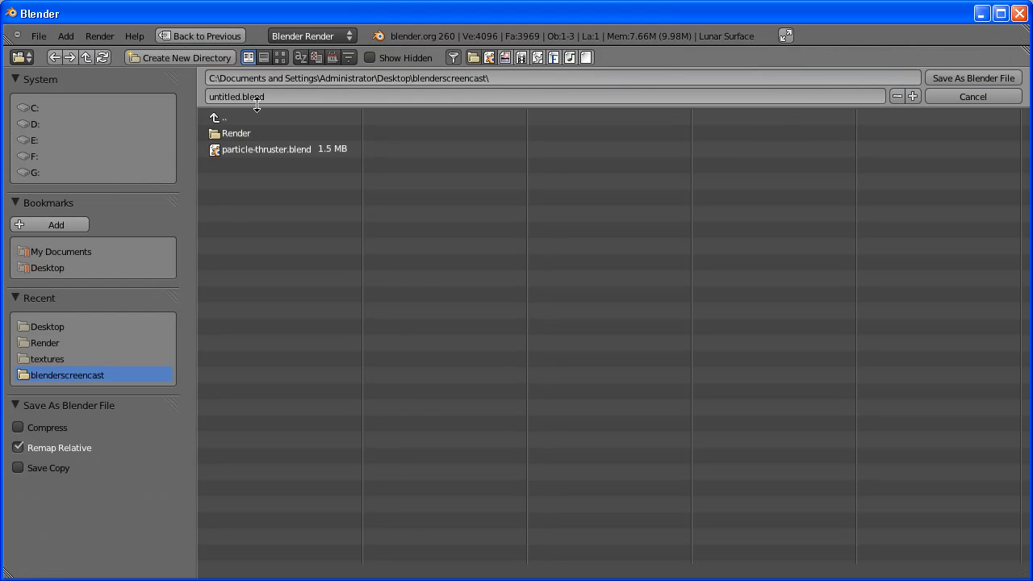
left_click(497, 75)
left_click(320, 97)
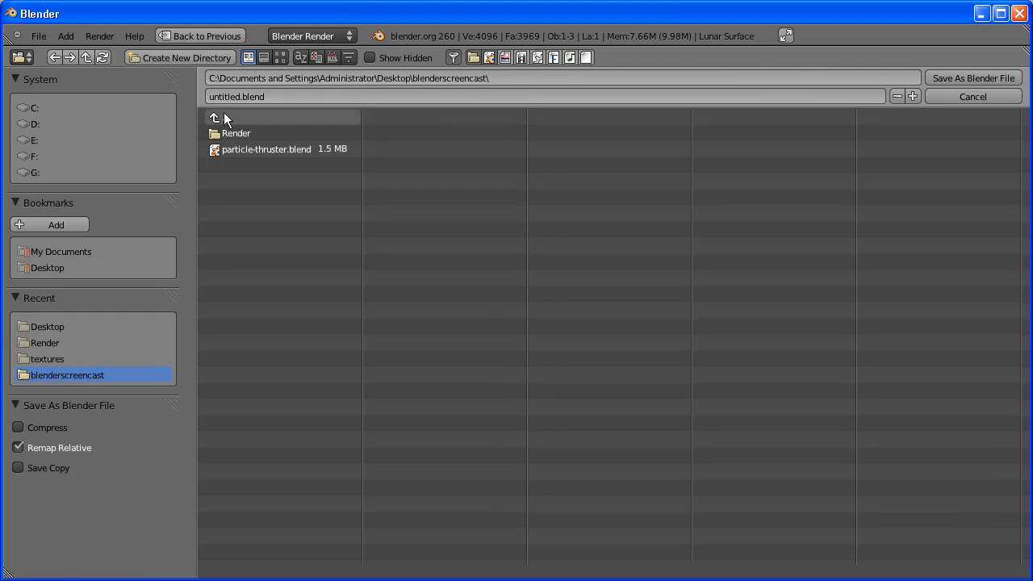
left_click(236, 96)
left_click_drag(240, 94, 185, 96)
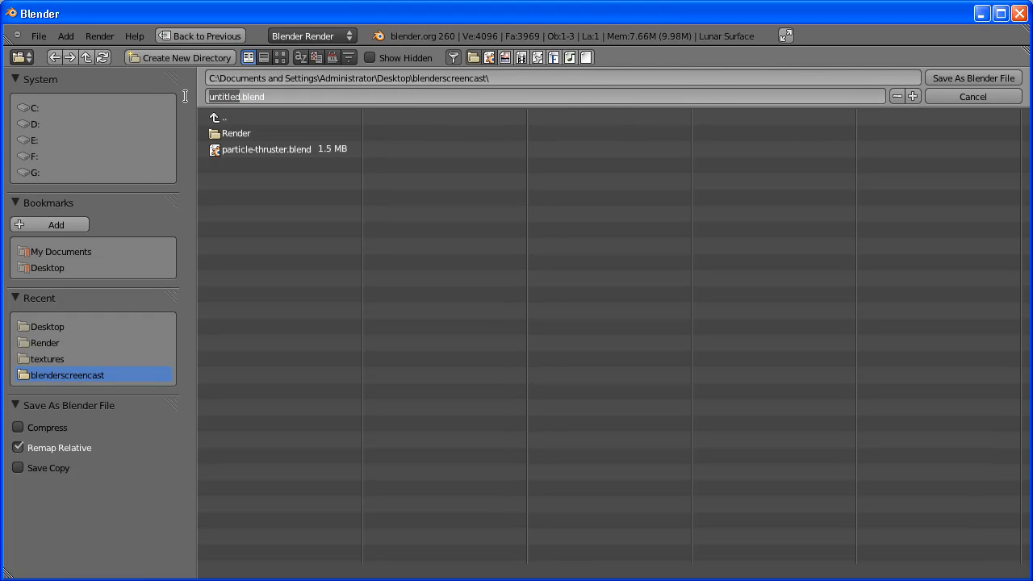
type("Lunar Surface")
key("ctrl+Left")
key("BackSpace")
key("ctrl+a")
left_click(956, 77)
left_click(957, 78)
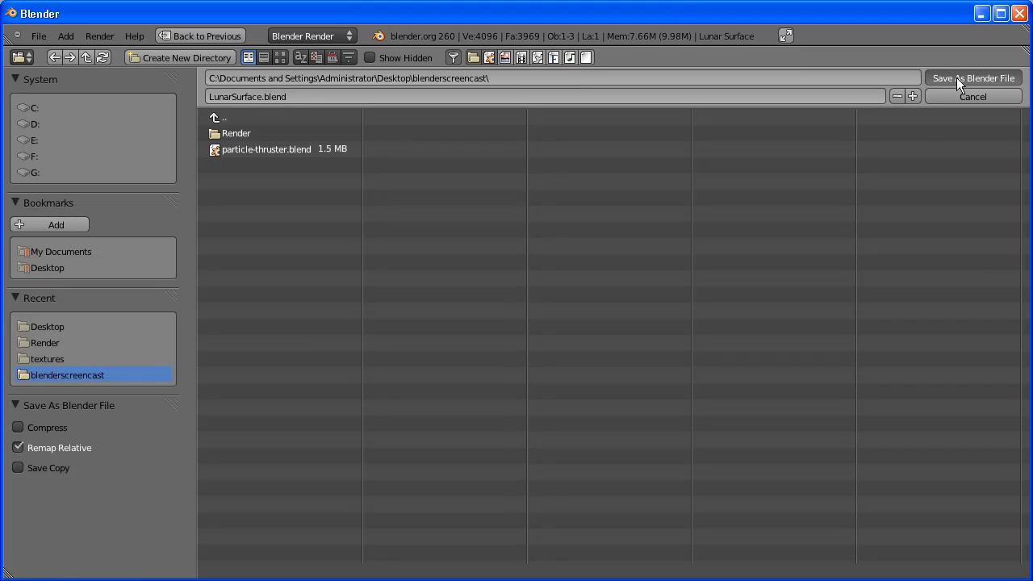